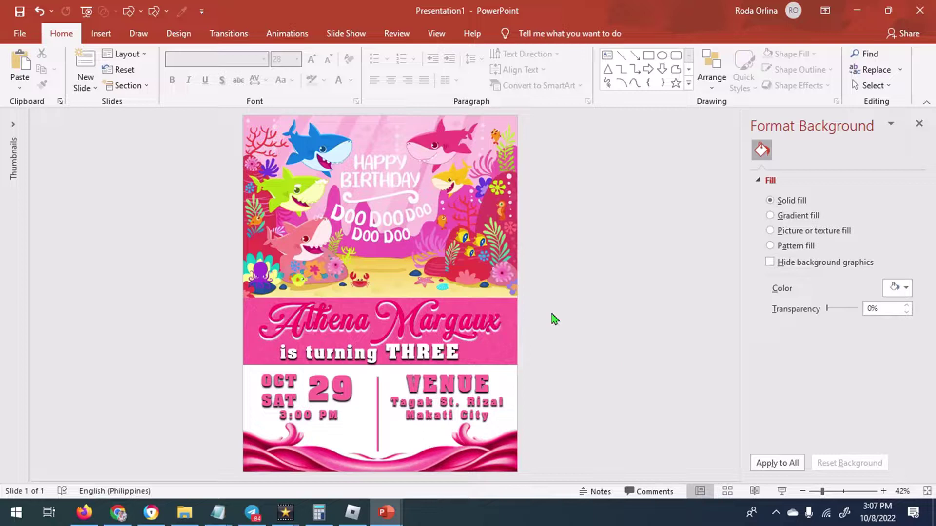
Export only the current slide as a PNG, Presentation1.png, into the Athena folder
{"action": "left_click", "coordinate": [21, 34]}
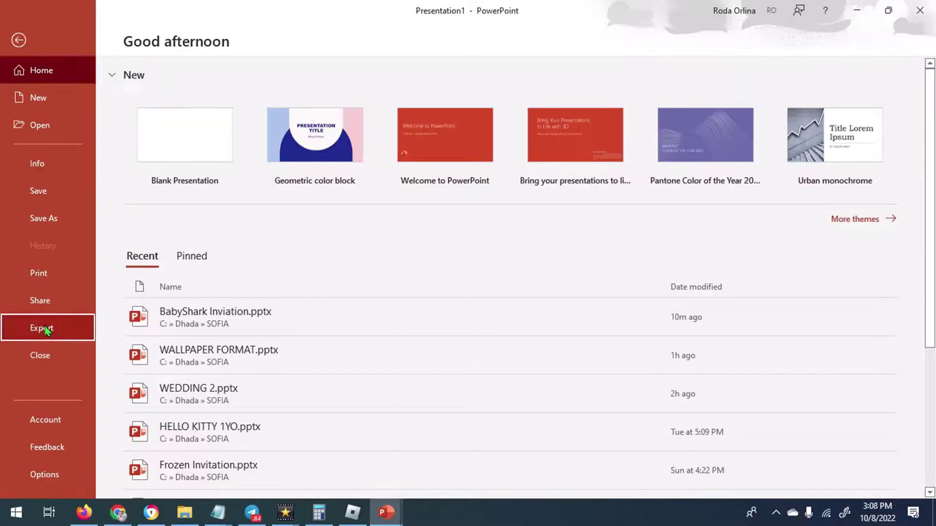
{"action": "left_click", "coordinate": [42, 328]}
{"action": "left_click", "coordinate": [205, 254]}
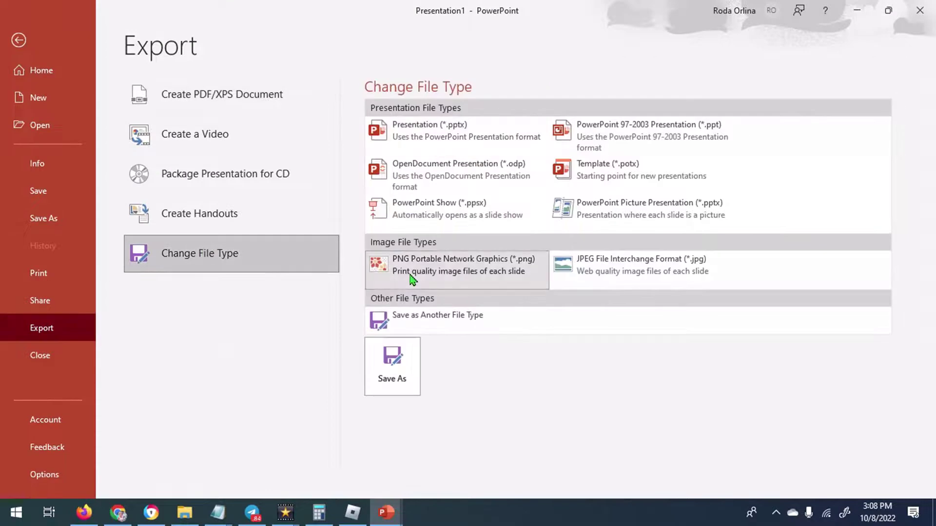
{"action": "left_click", "coordinate": [412, 277]}
{"action": "left_click", "coordinate": [395, 376]}
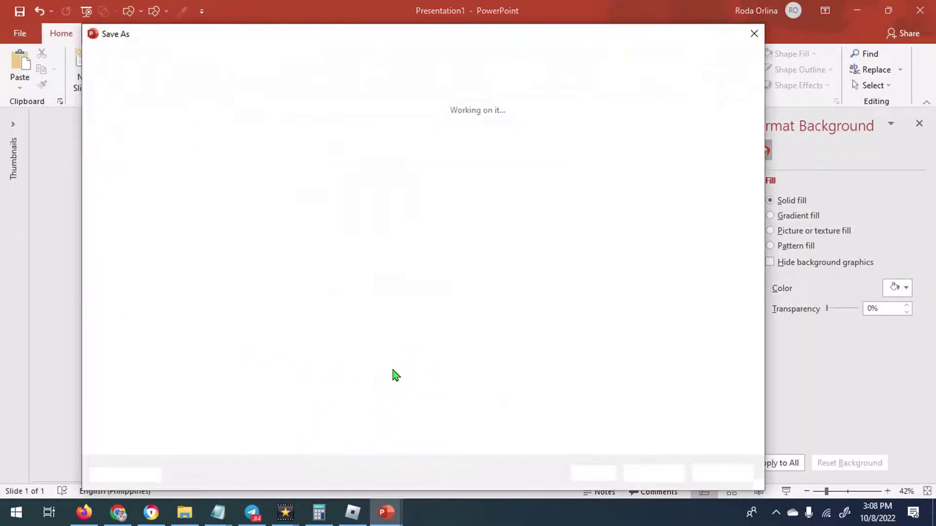
{"action": "left_click", "coordinate": [654, 473]}
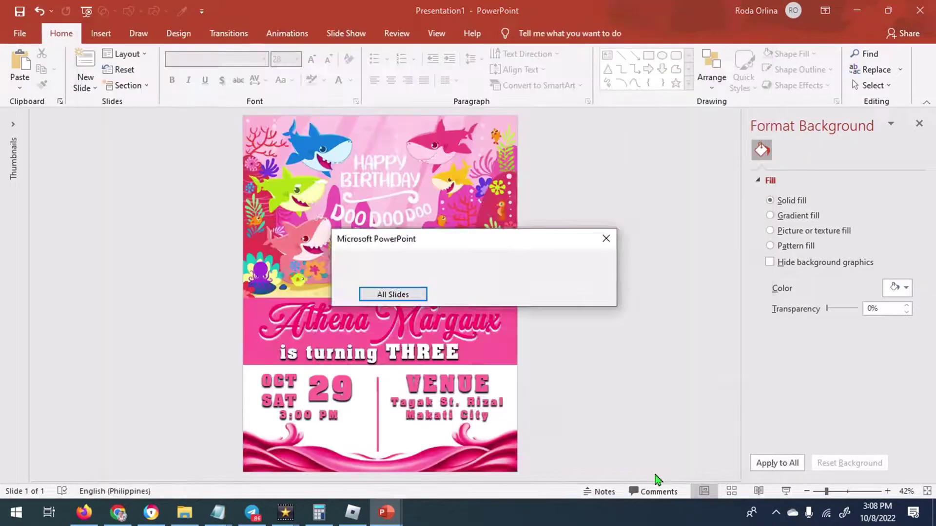
{"action": "left_click", "coordinate": [469, 295]}
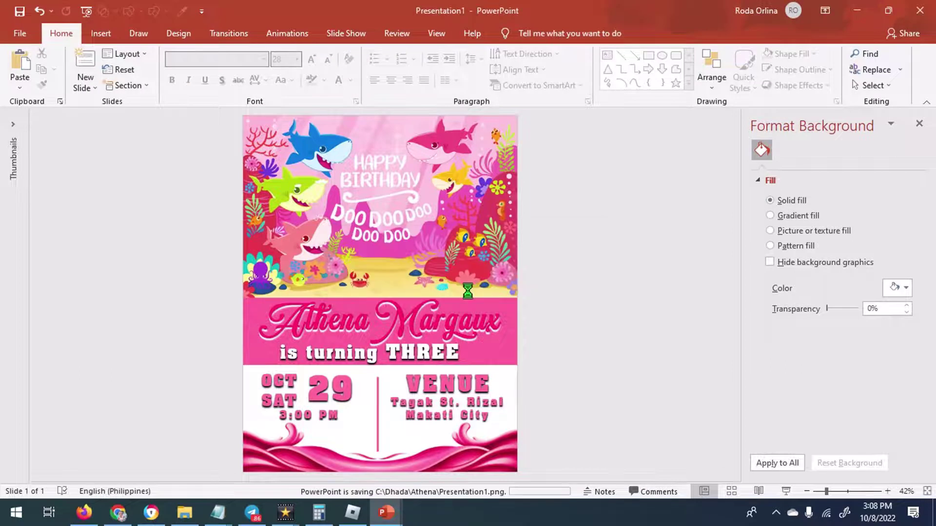
In File Explorer, browse to Local Disk (C:) > Dhada > Athena to find the exported image
{"action": "left_click", "coordinate": [187, 513]}
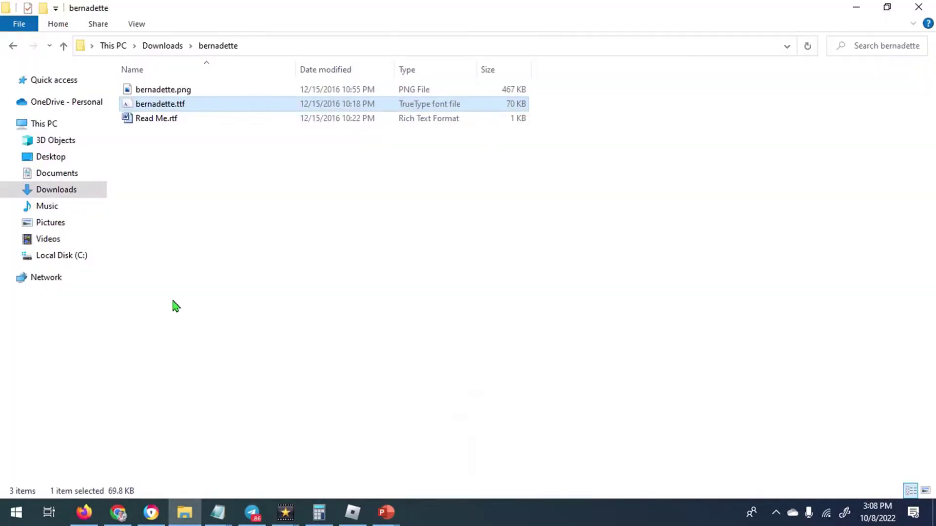
{"action": "left_click", "coordinate": [68, 257]}
{"action": "left_click", "coordinate": [148, 135]}
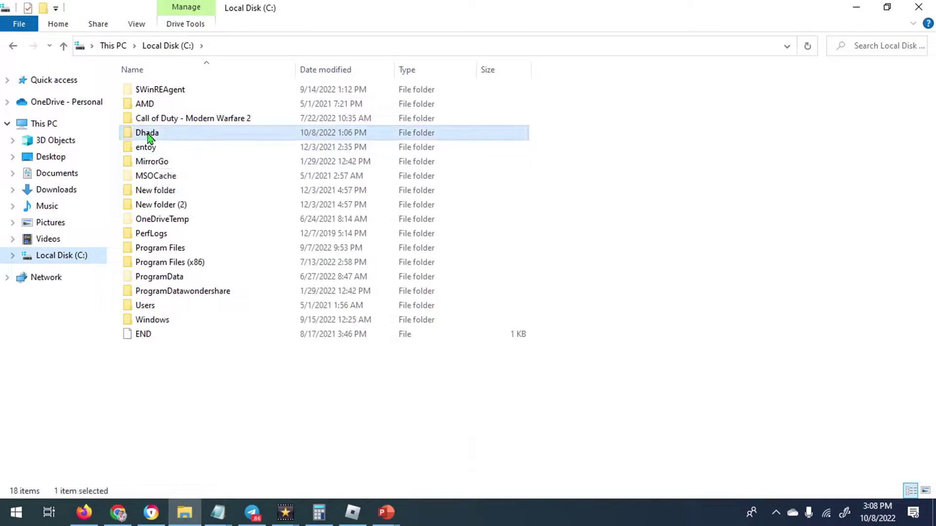
{"action": "double_click", "coordinate": [147, 135]}
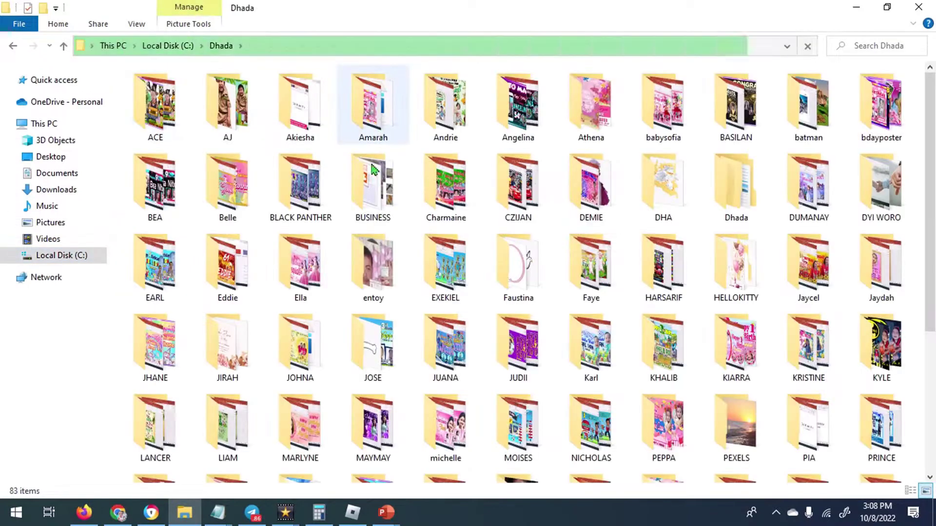
{"action": "double_click", "coordinate": [595, 121]}
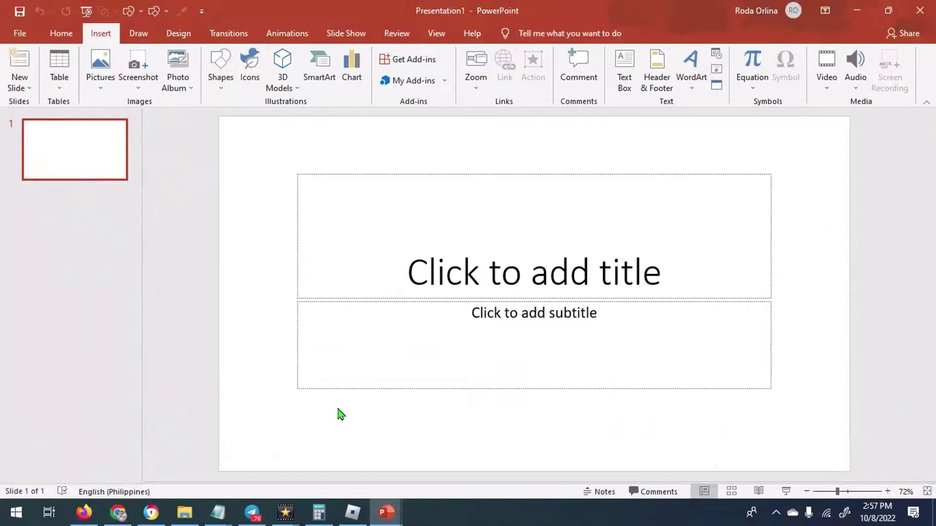
Switch the slide to a Blank layout and collapse the thumbnail pane
{"action": "right_click", "coordinate": [263, 178]}
{"action": "mouse_move", "coordinate": [307, 218]}
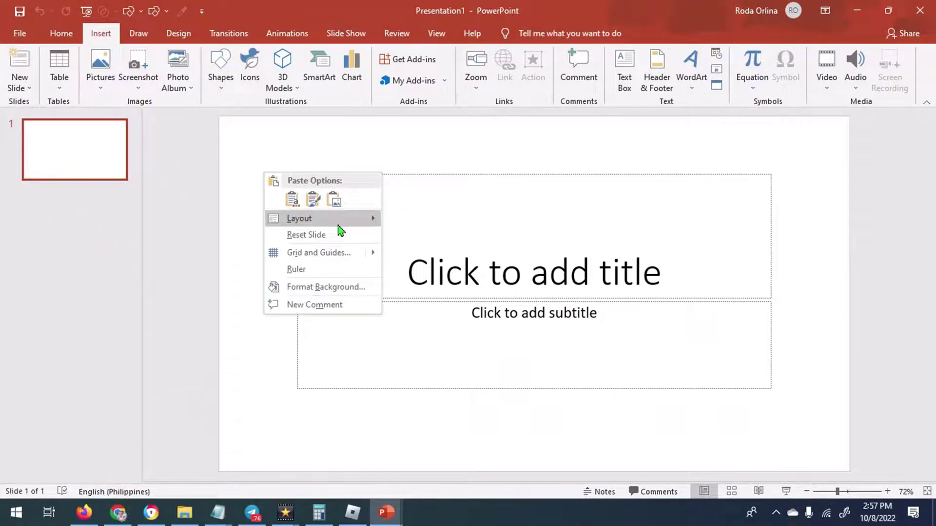
{"action": "left_click", "coordinate": [418, 381]}
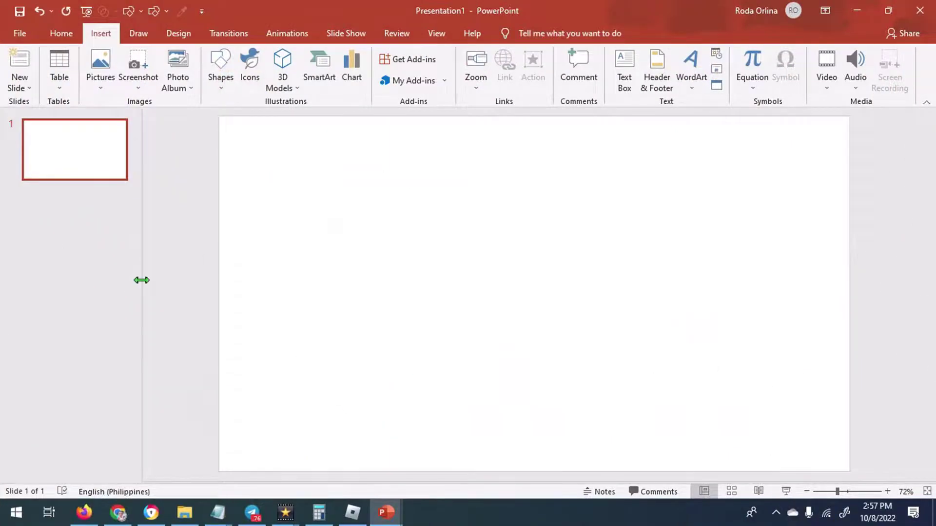
{"action": "left_click_drag", "start_coordinate": [141, 280], "coordinate": [4, 256]}
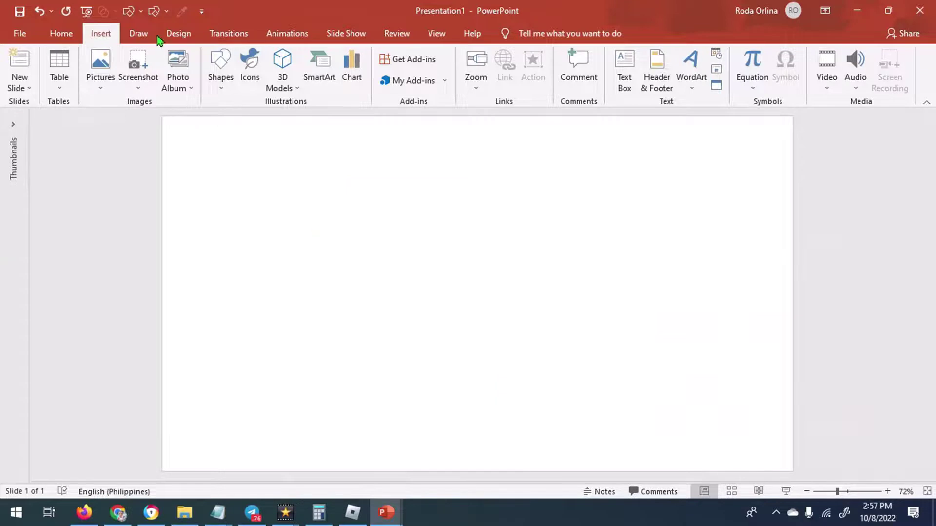
Set a custom portrait slide size of 10 in by 13 in, choosing Ensure Fit
{"action": "left_click", "coordinate": [176, 34]}
{"action": "left_click", "coordinate": [836, 81]}
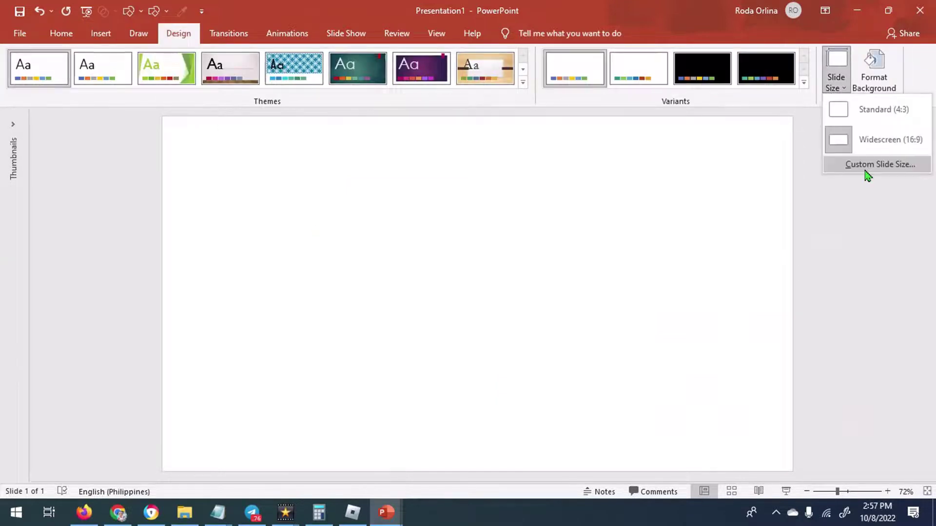
{"action": "left_click", "coordinate": [867, 166]}
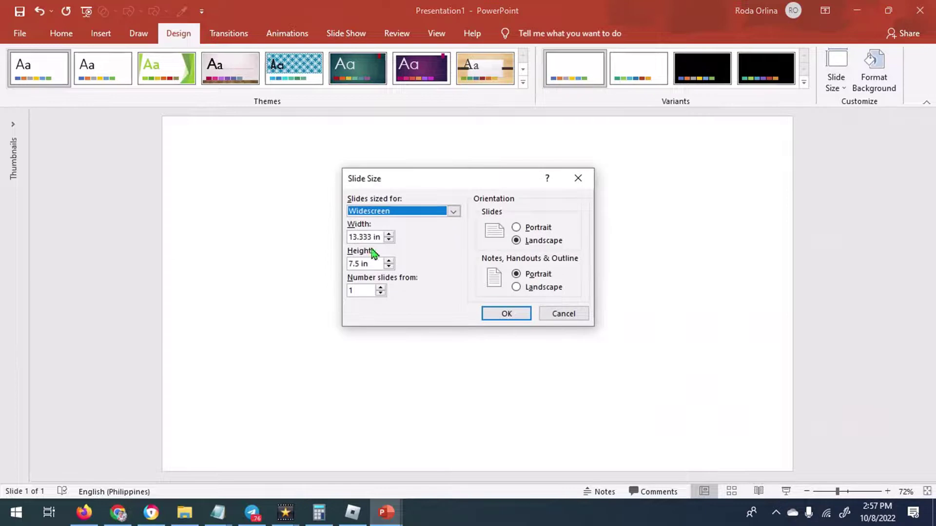
{"action": "left_click", "coordinate": [373, 237]}
{"action": "key", "text": "ctrl+a"}
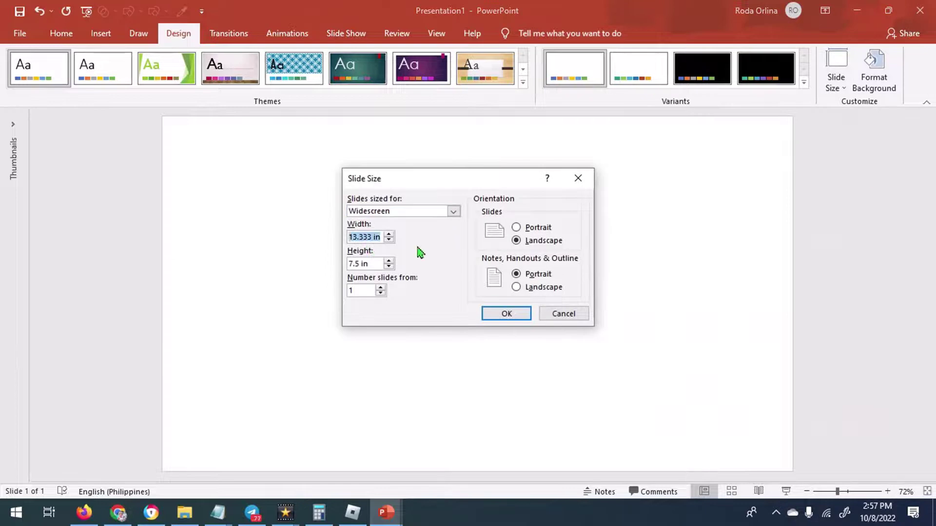
{"action": "type", "text": "10"}
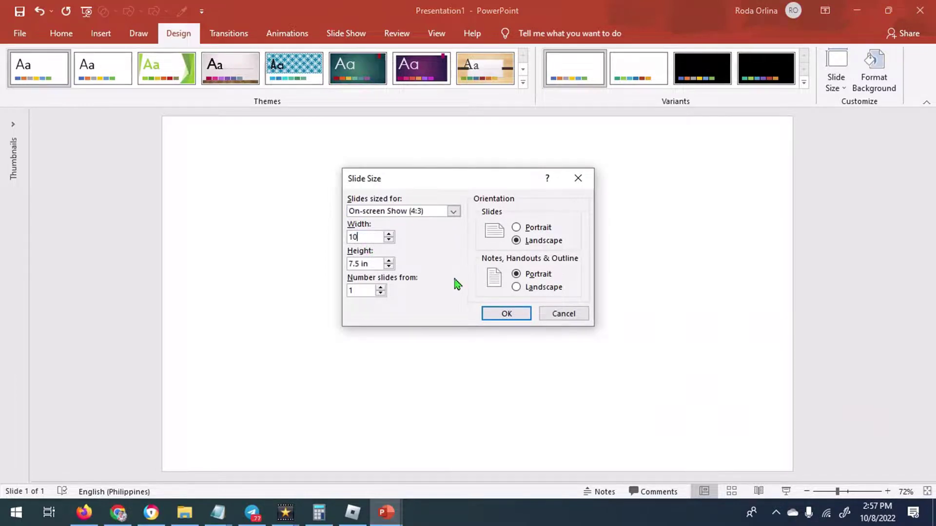
{"action": "left_click", "coordinate": [535, 228]}
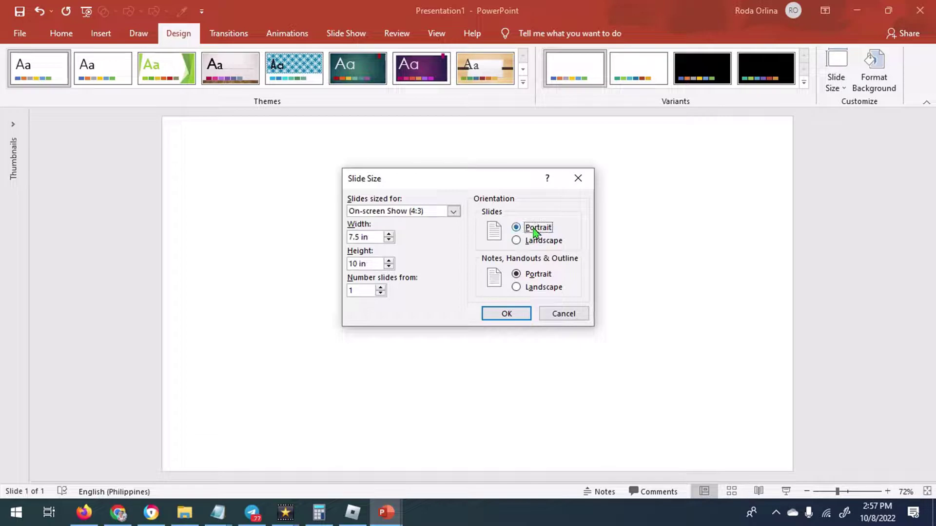
{"action": "double_click", "coordinate": [355, 237]}
{"action": "type", "text": "10"}
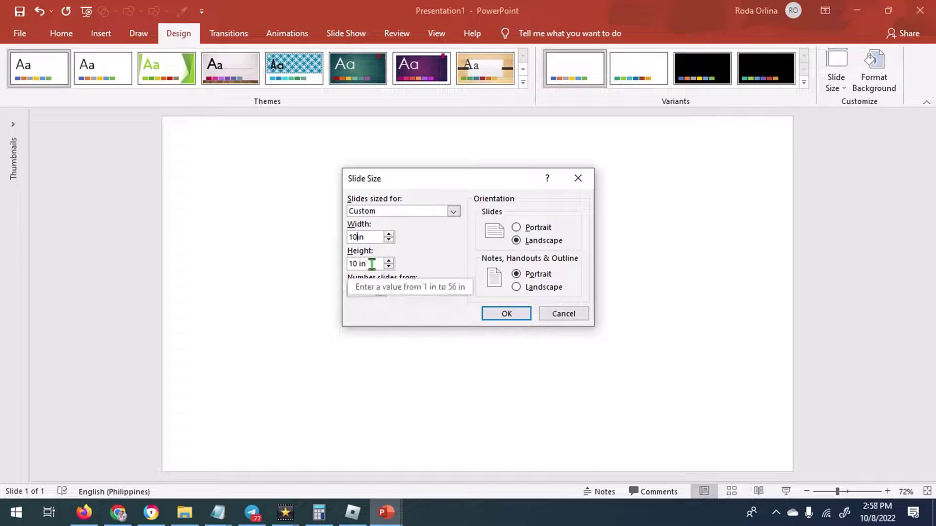
{"action": "key", "text": "Tab"}
{"action": "type", "text": "13"}
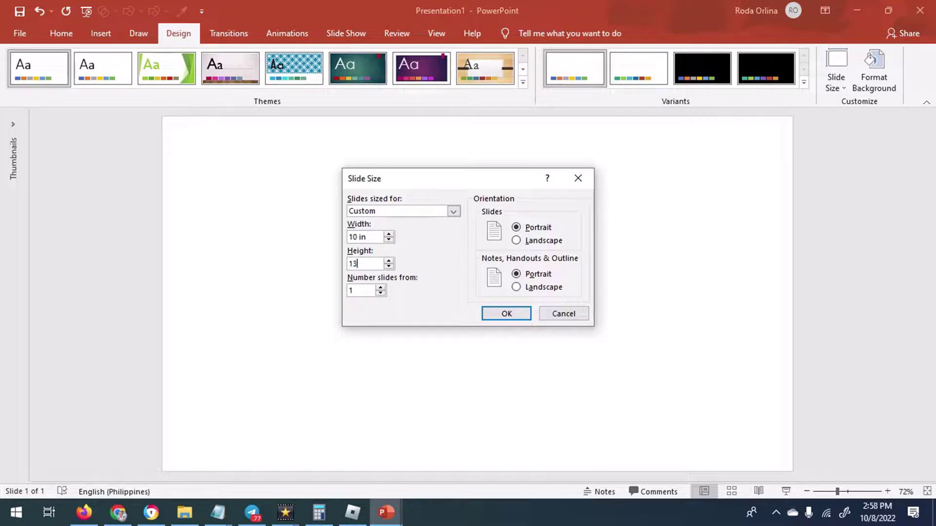
{"action": "left_click", "coordinate": [506, 314]}
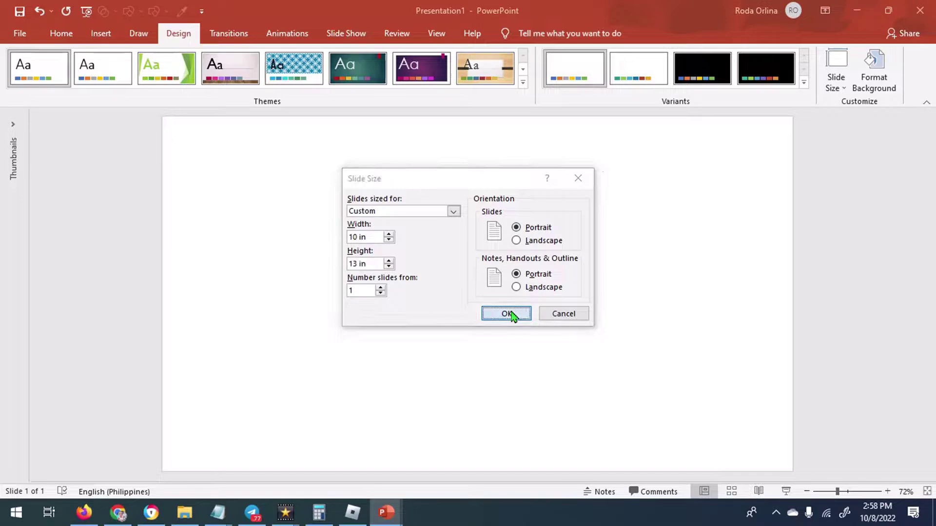
{"action": "left_click", "coordinate": [550, 252]}
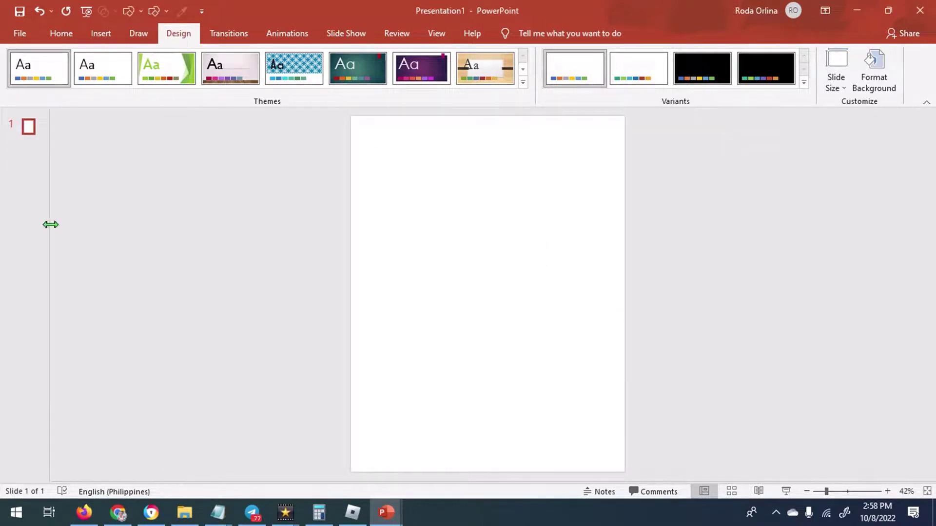
Insert 2.png from C:\Dhada\Athena and drag it flush to the slide's top edge
{"action": "left_click_drag", "start_coordinate": [51, 224], "coordinate": [5, 232]}
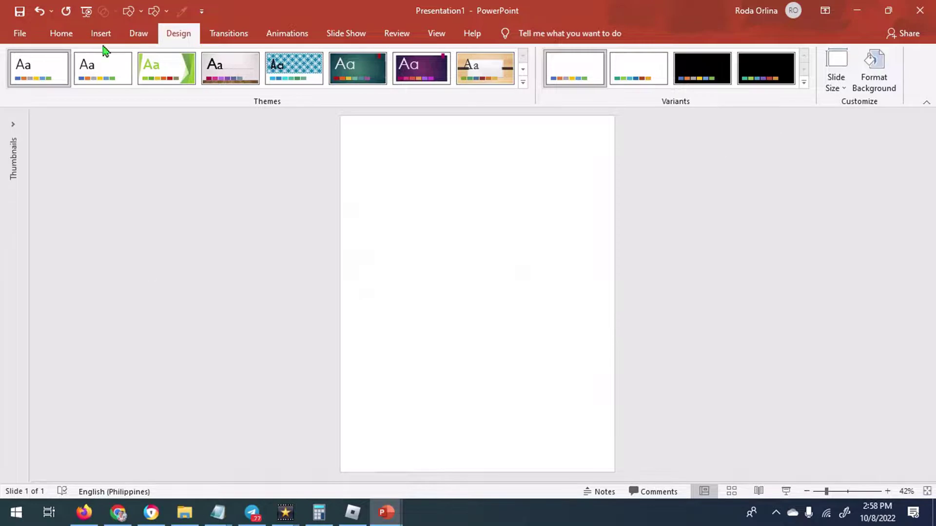
{"action": "left_click", "coordinate": [100, 34]}
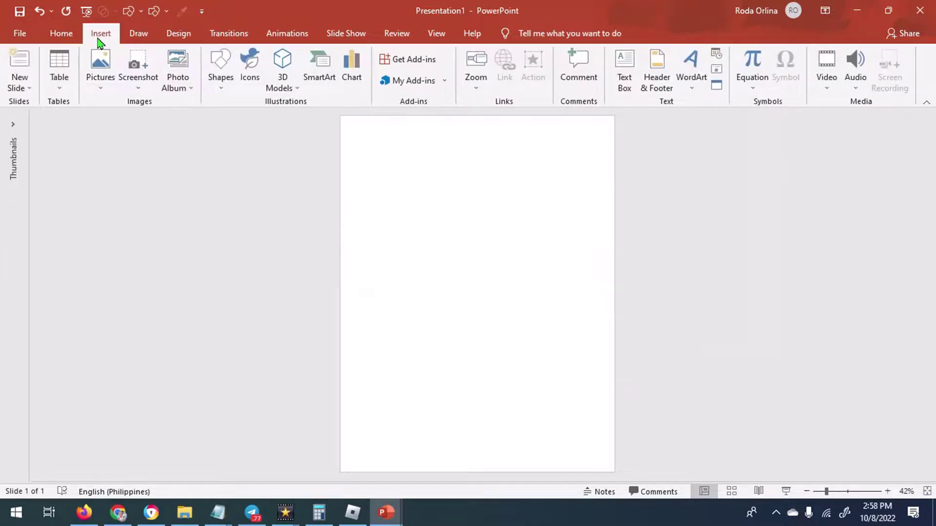
{"action": "left_click", "coordinate": [101, 88]}
{"action": "left_click", "coordinate": [110, 120]}
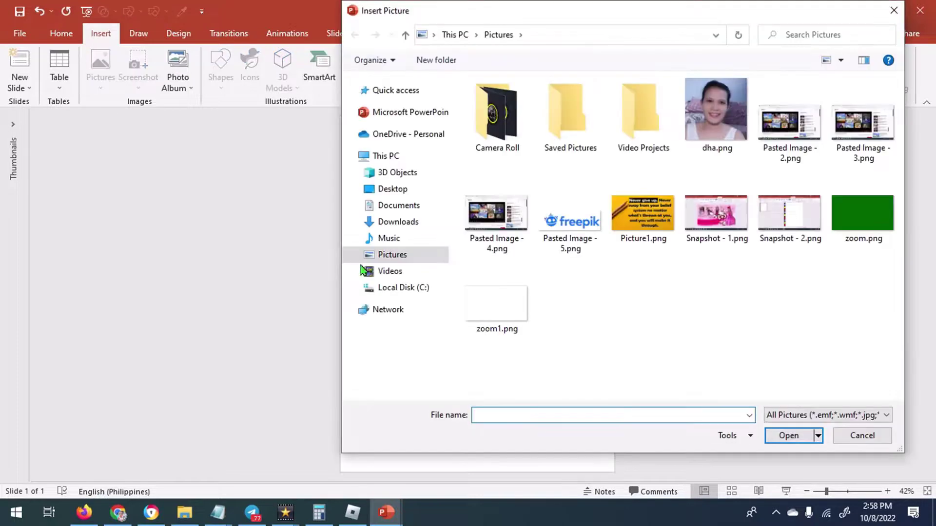
{"action": "left_click", "coordinate": [408, 289]}
{"action": "double_click", "coordinate": [490, 143]}
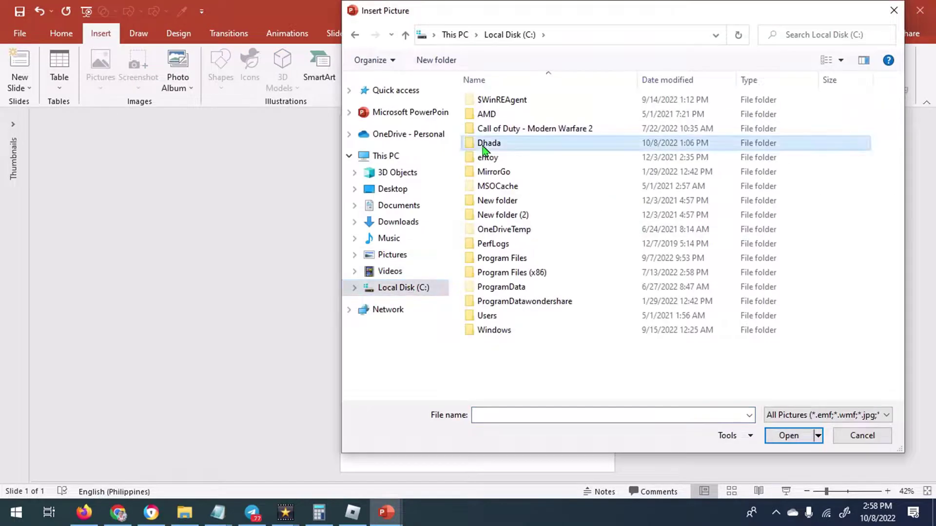
{"action": "double_click", "coordinate": [587, 198]}
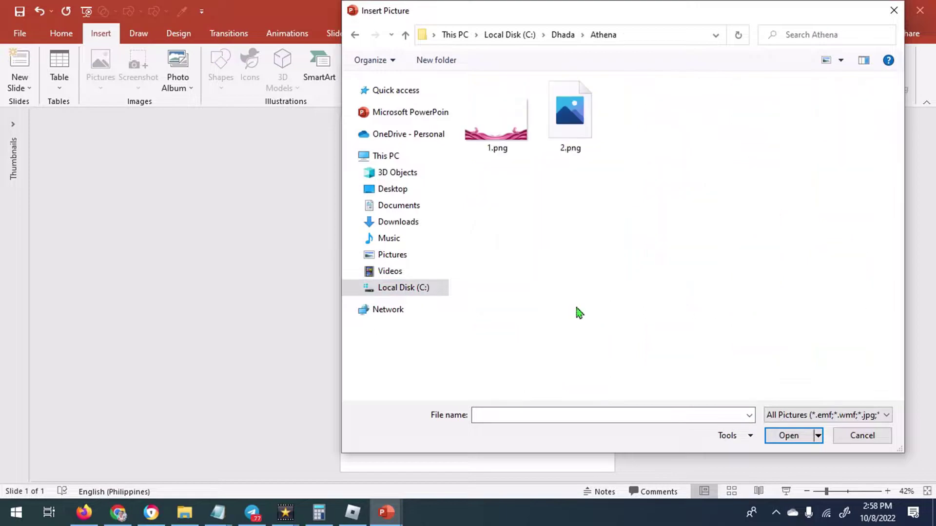
{"action": "double_click", "coordinate": [567, 152]}
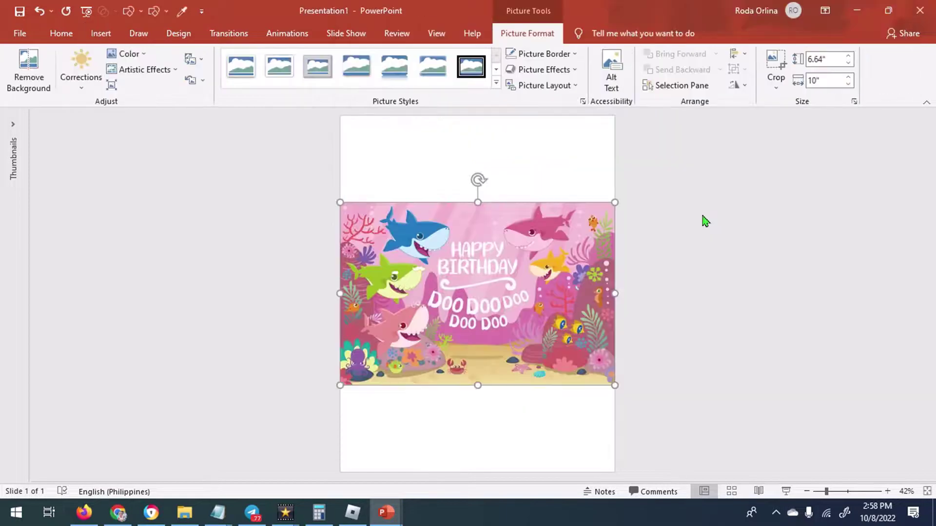
{"action": "left_click_drag", "start_coordinate": [568, 341], "coordinate": [568, 254]}
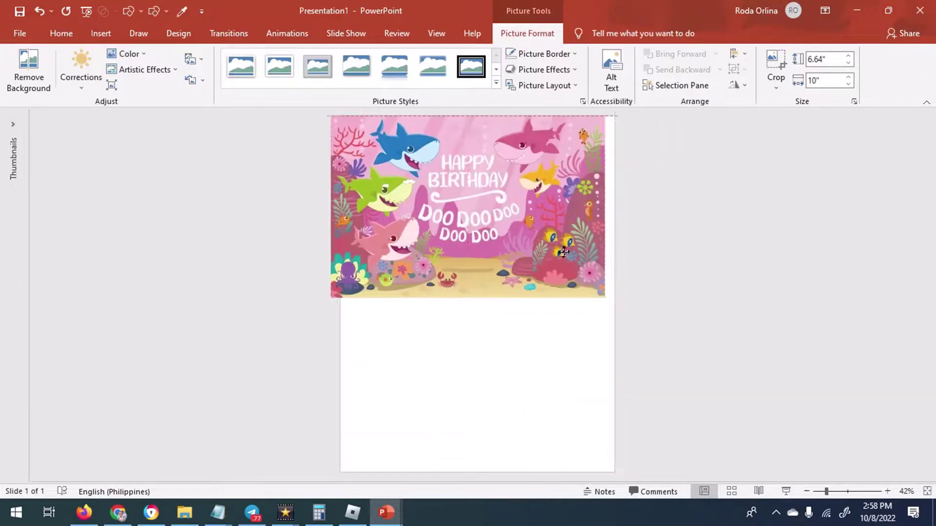
{"action": "left_click", "coordinate": [701, 283]}
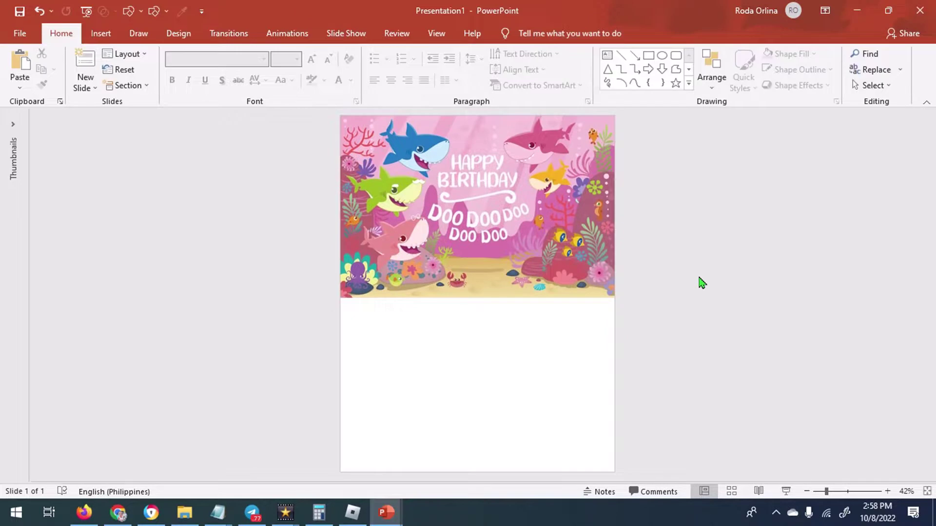
Draw a rectangle spanning the slide width just below the shark picture
{"action": "left_click", "coordinate": [101, 33]}
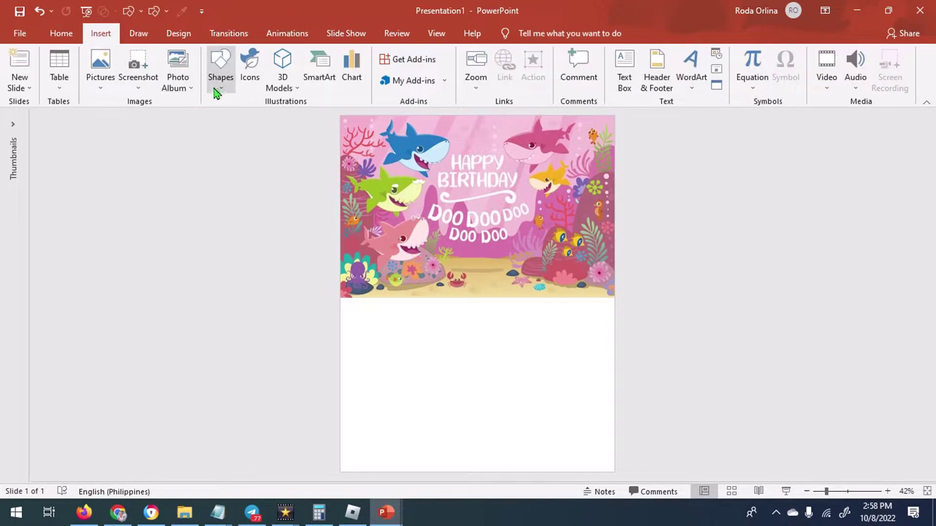
{"action": "left_click", "coordinate": [218, 88]}
{"action": "left_click", "coordinate": [215, 188]}
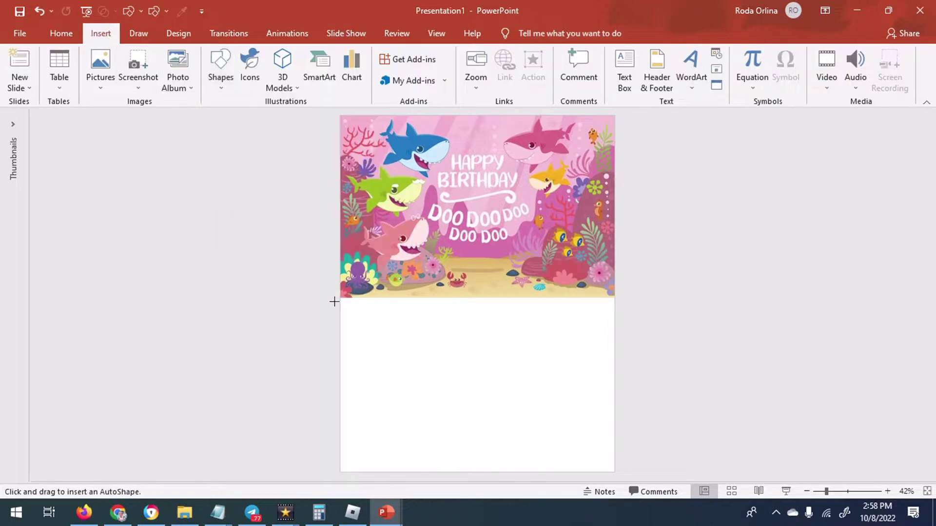
{"action": "left_click_drag", "start_coordinate": [340, 294], "coordinate": [612, 355]}
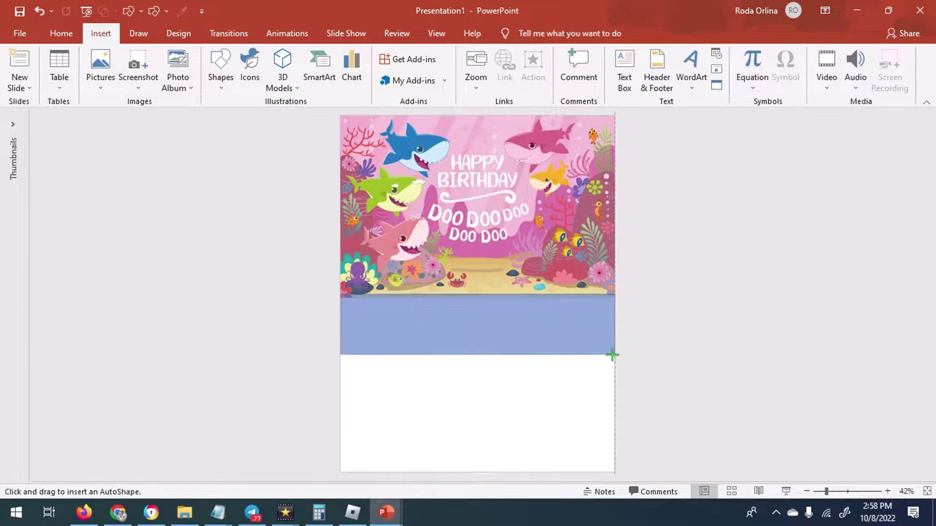
{"action": "left_click_drag", "start_coordinate": [613, 355], "coordinate": [616, 362]}
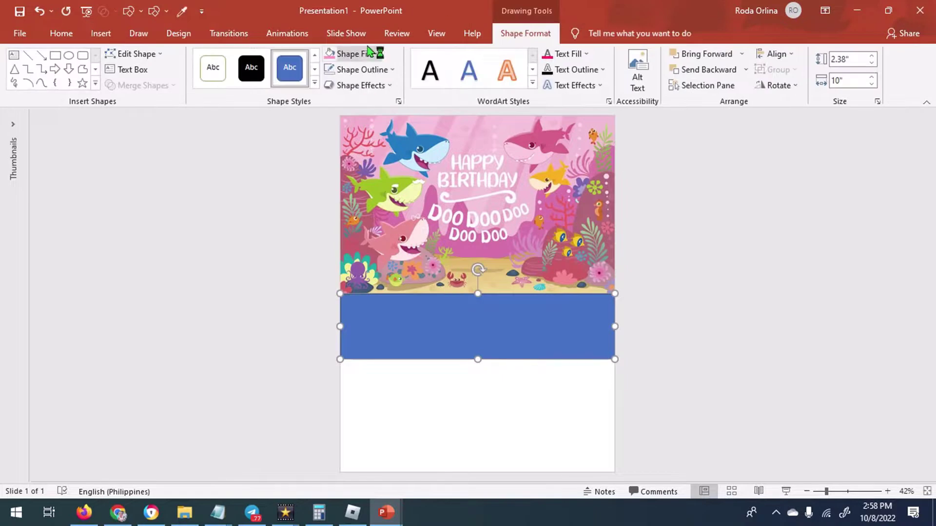
Fill the rectangle with a light pink standard colour and remove its outline
{"action": "left_click", "coordinate": [373, 54]}
{"action": "left_click", "coordinate": [374, 192]}
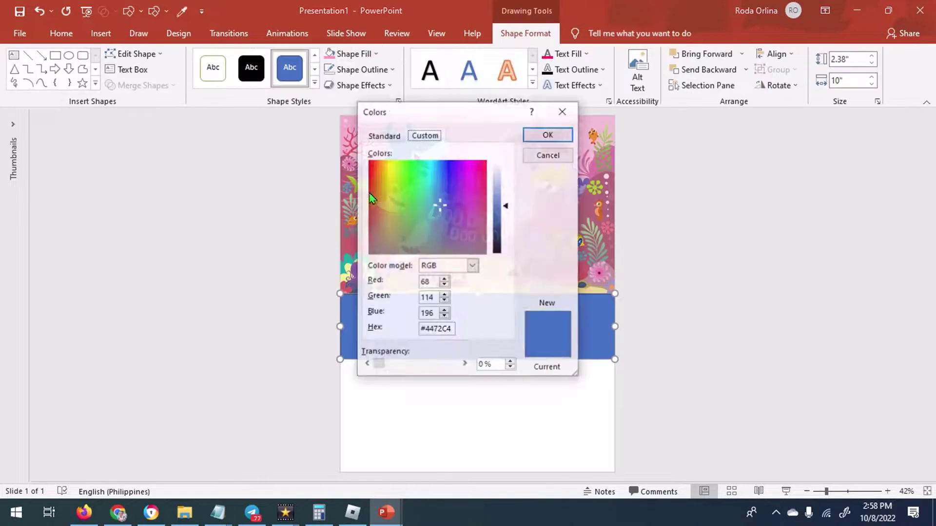
{"action": "left_click", "coordinate": [383, 135]}
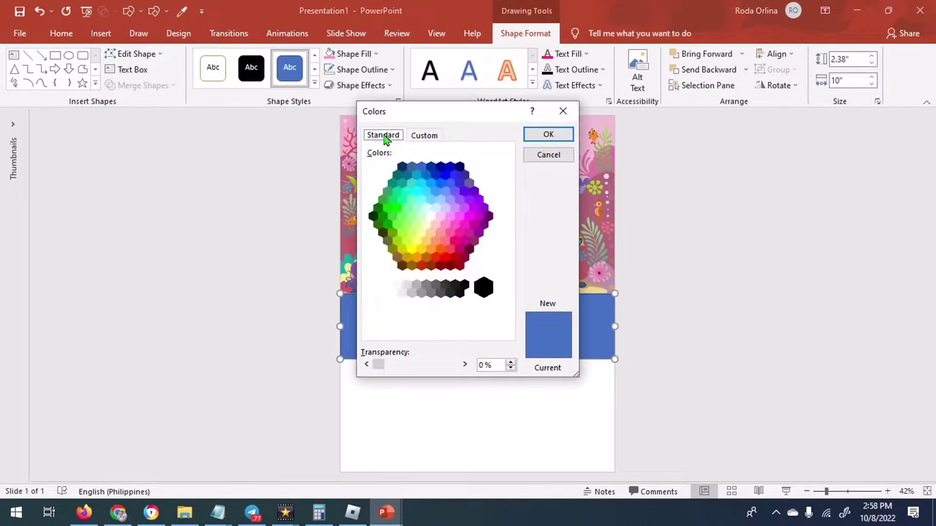
{"action": "left_click", "coordinate": [459, 233]}
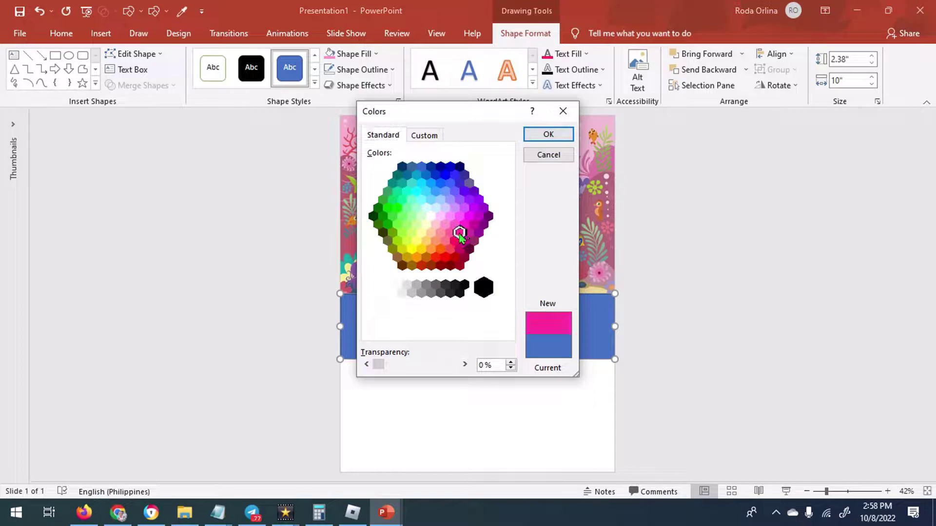
{"action": "left_click", "coordinate": [449, 233]}
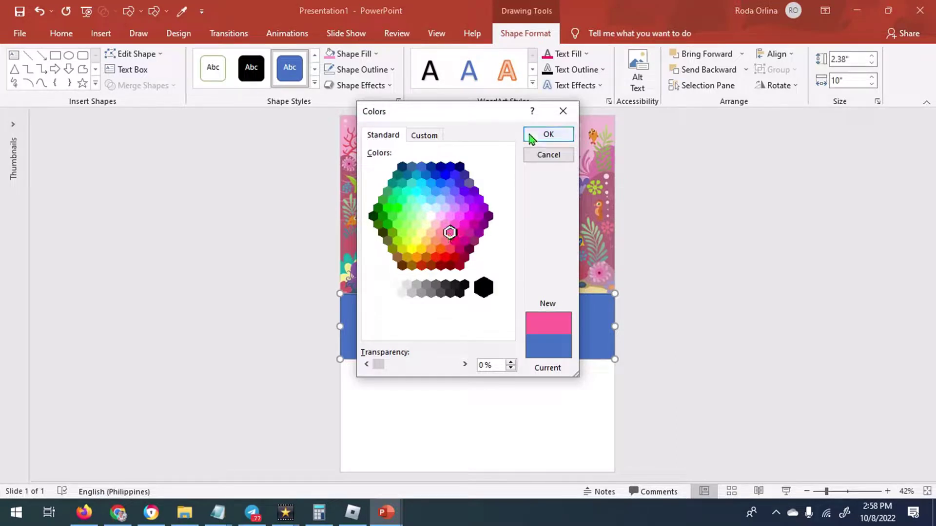
{"action": "left_click", "coordinate": [534, 137]}
{"action": "left_click", "coordinate": [376, 70]}
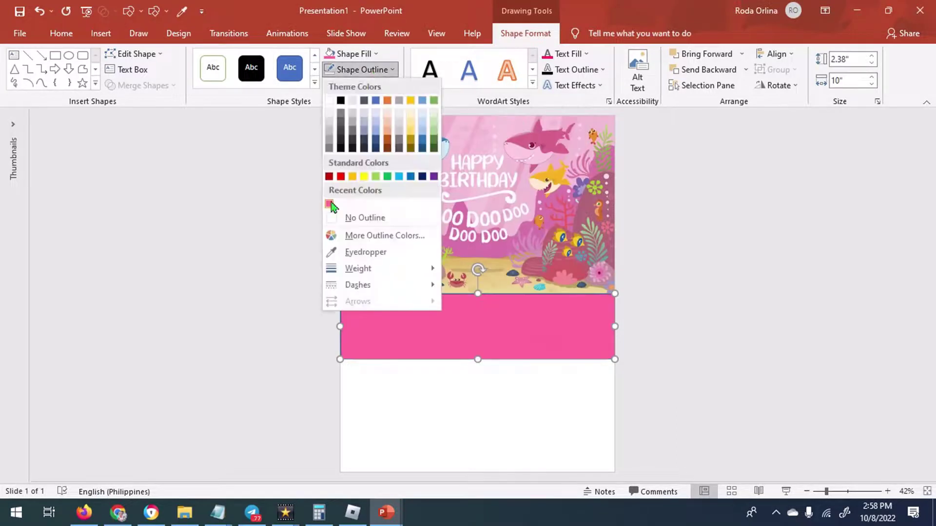
{"action": "left_click", "coordinate": [344, 216]}
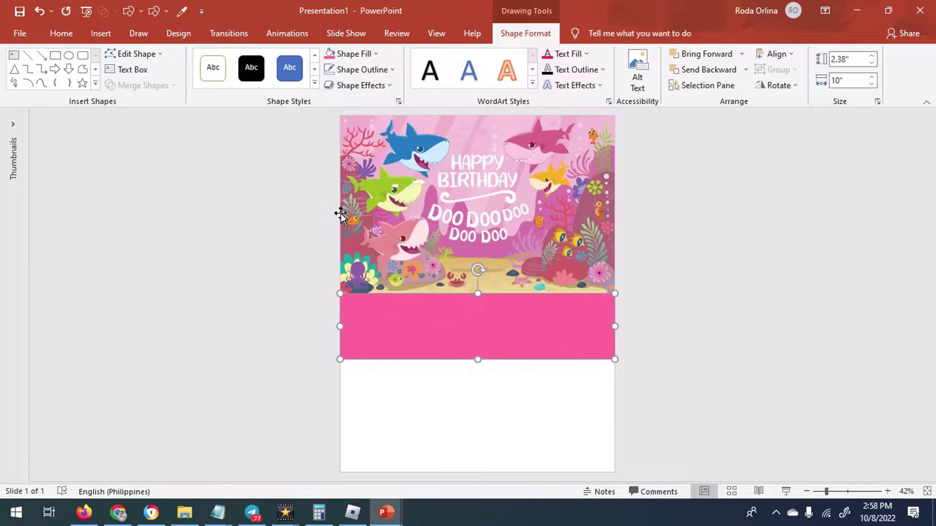
Convert the pink band to a picture, send it one layer back, and place it under the shark picture
{"action": "right_click", "coordinate": [476, 327]}
{"action": "left_click", "coordinate": [488, 19]}
{"action": "right_click", "coordinate": [436, 374]}
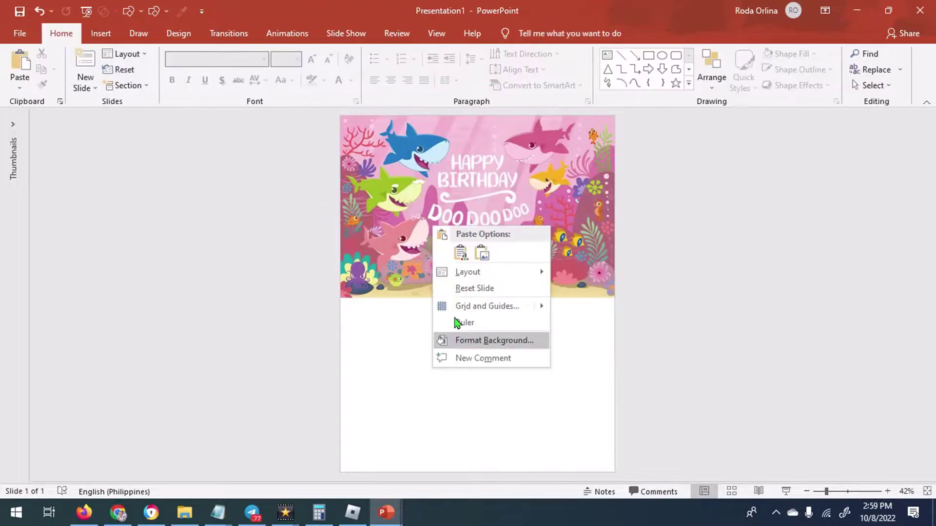
{"action": "left_click", "coordinate": [485, 253]}
{"action": "mouse_move", "coordinate": [506, 291]}
{"action": "left_mouse_down"}
{"action": "mouse_move", "coordinate": [514, 356]}
{"action": "mouse_move", "coordinate": [502, 337]}
{"action": "left_mouse_up"}
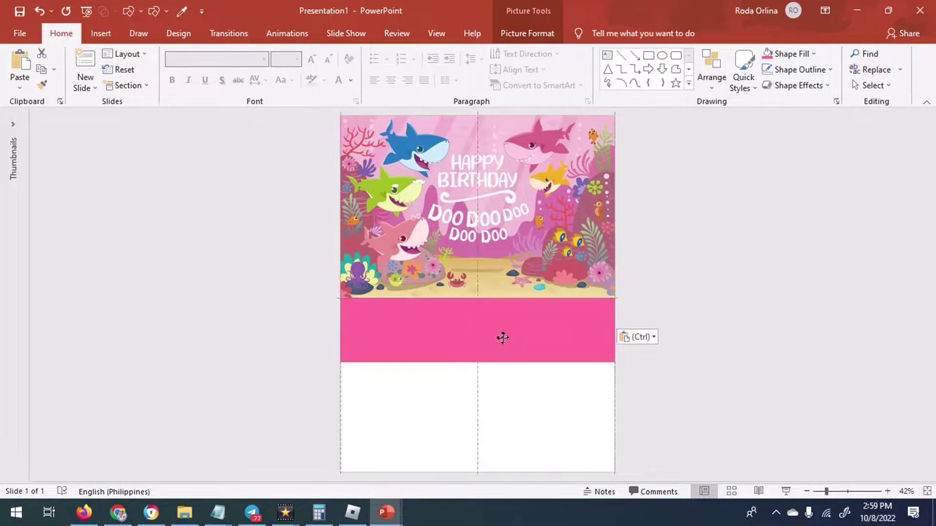
{"action": "left_click", "coordinate": [531, 34]}
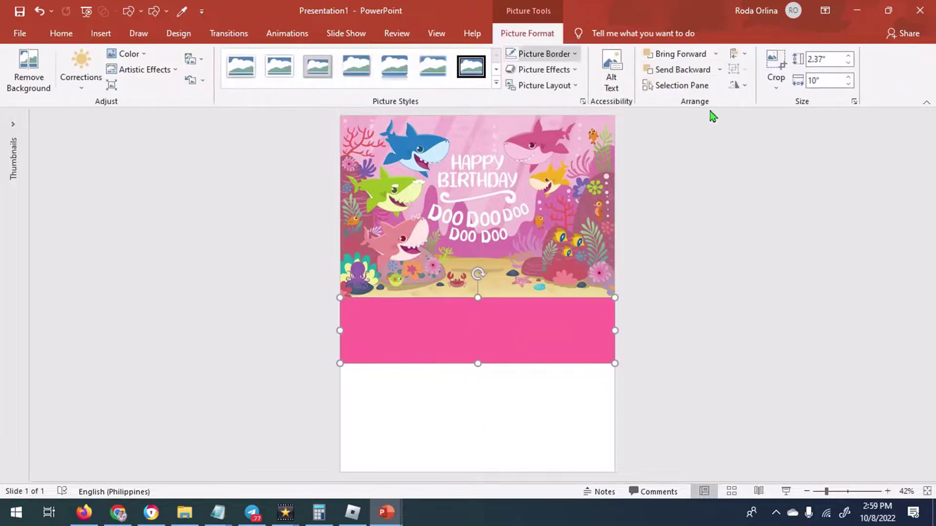
{"action": "left_click", "coordinate": [672, 73]}
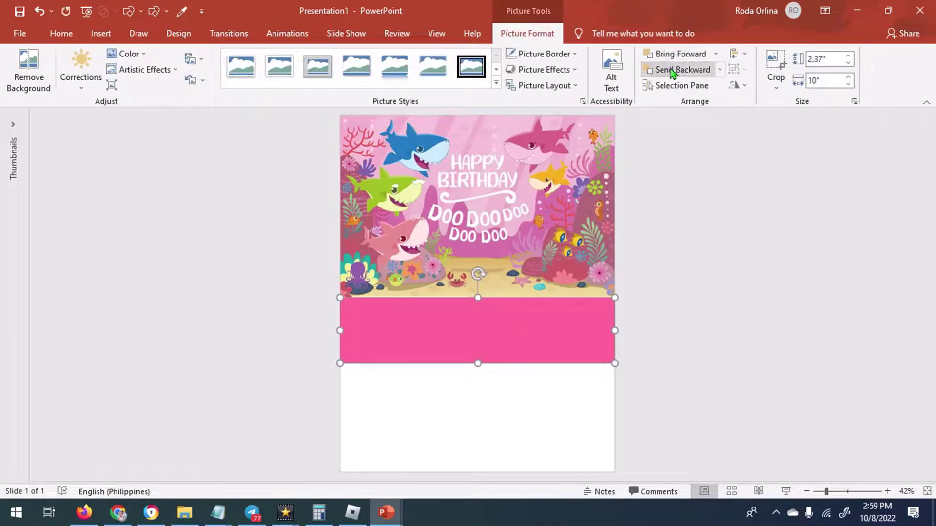
{"action": "left_click_drag", "start_coordinate": [505, 334], "coordinate": [505, 334]}
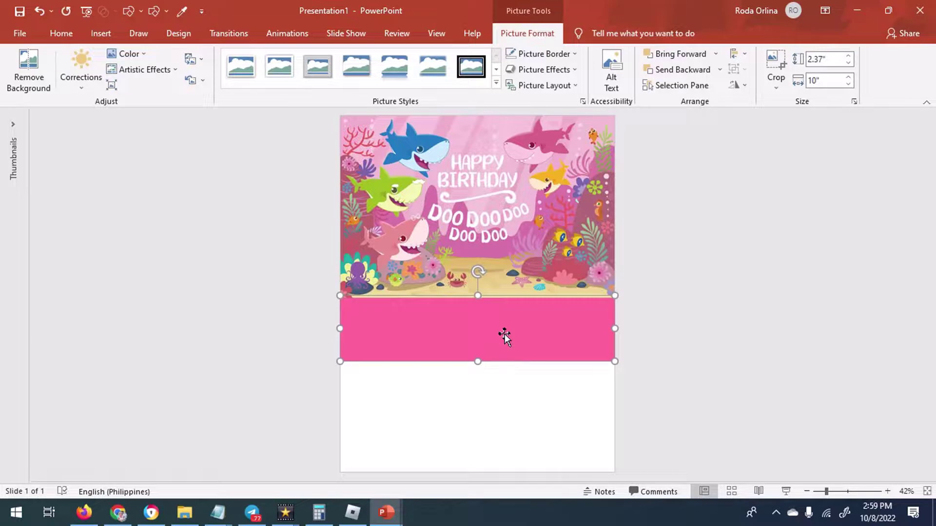
{"action": "left_click", "coordinate": [484, 414]}
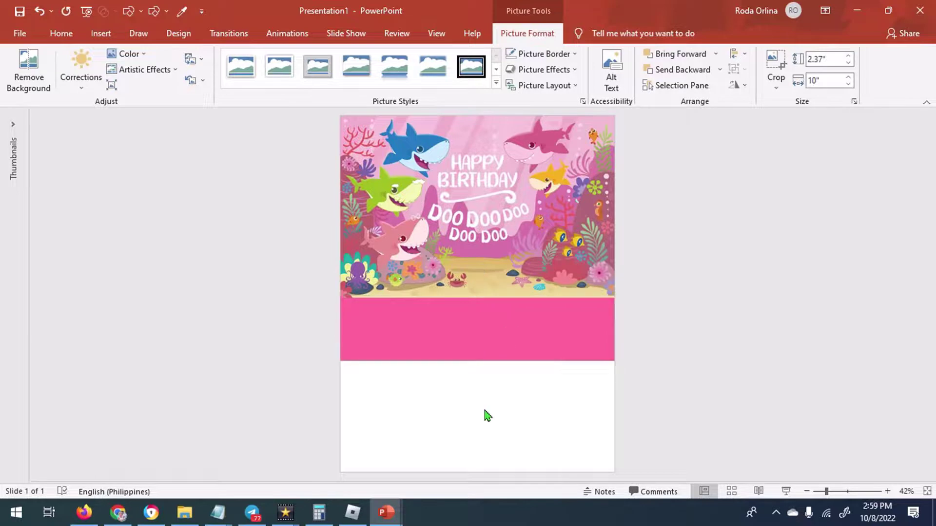
{"action": "left_click", "coordinate": [101, 34]}
Insert the pink wave picture 1.png, crop off its empty top, and place it at the slide bottom
{"action": "left_click", "coordinate": [100, 73]}
{"action": "left_click", "coordinate": [137, 119]}
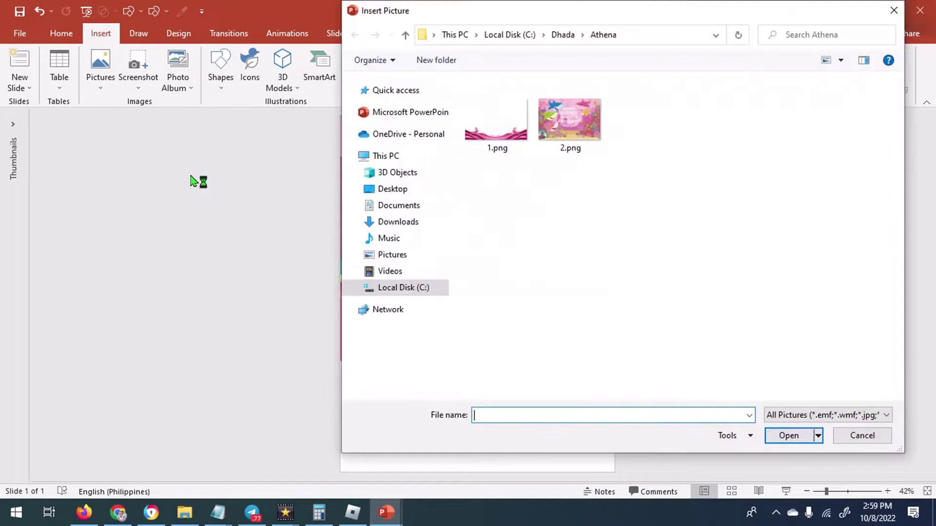
{"action": "key", "text": "ctrl+a"}
{"action": "key", "text": "Return"}
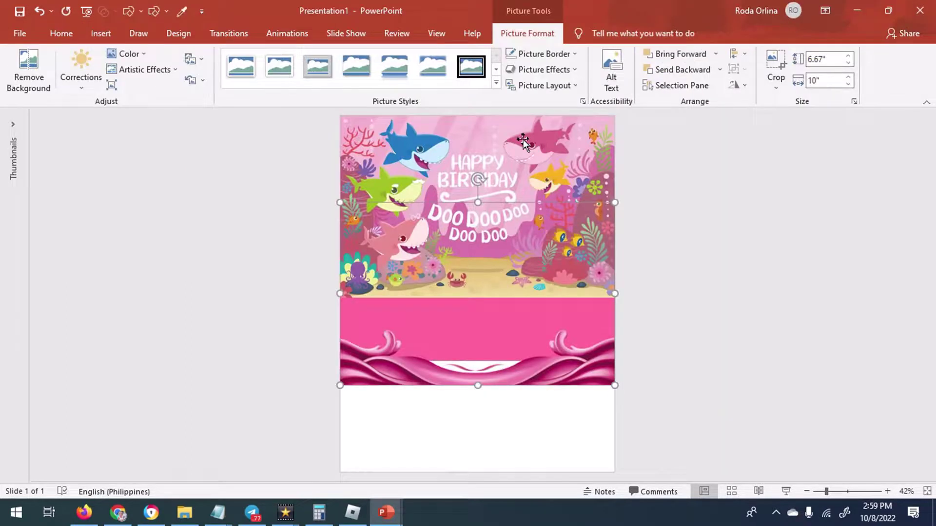
{"action": "left_click", "coordinate": [776, 66]}
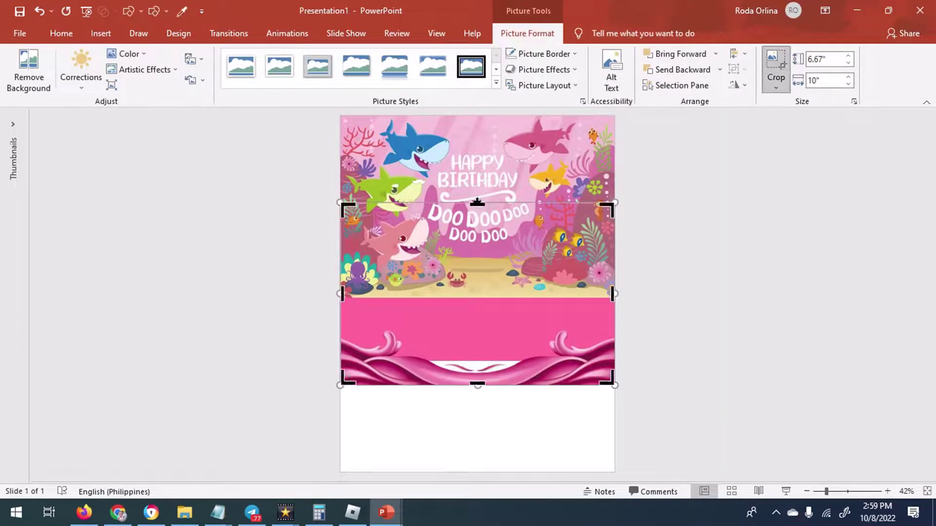
{"action": "mouse_move", "coordinate": [477, 205]}
{"action": "left_mouse_down"}
{"action": "mouse_move", "coordinate": [477, 326]}
{"action": "mouse_move", "coordinate": [451, 458]}
{"action": "left_mouse_up"}
{"action": "key", "text": "Escape"}
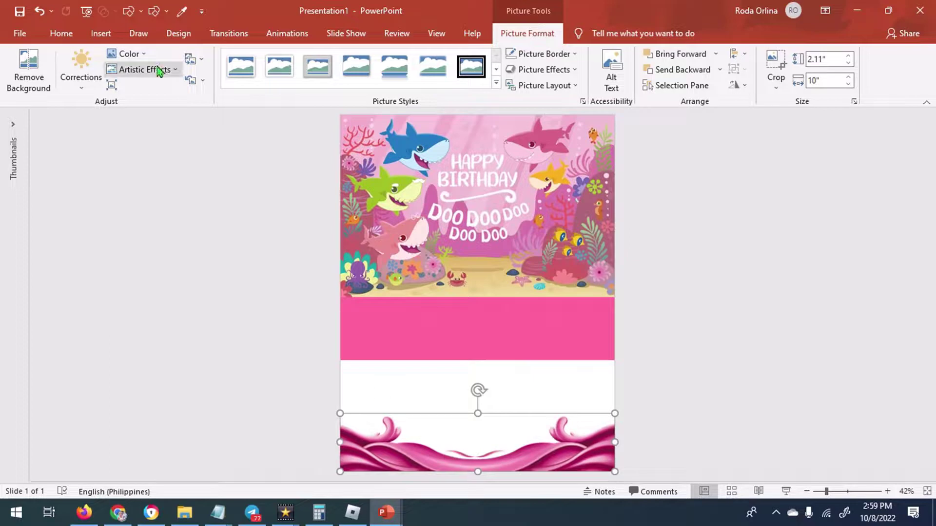
{"action": "left_click", "coordinate": [146, 54]}
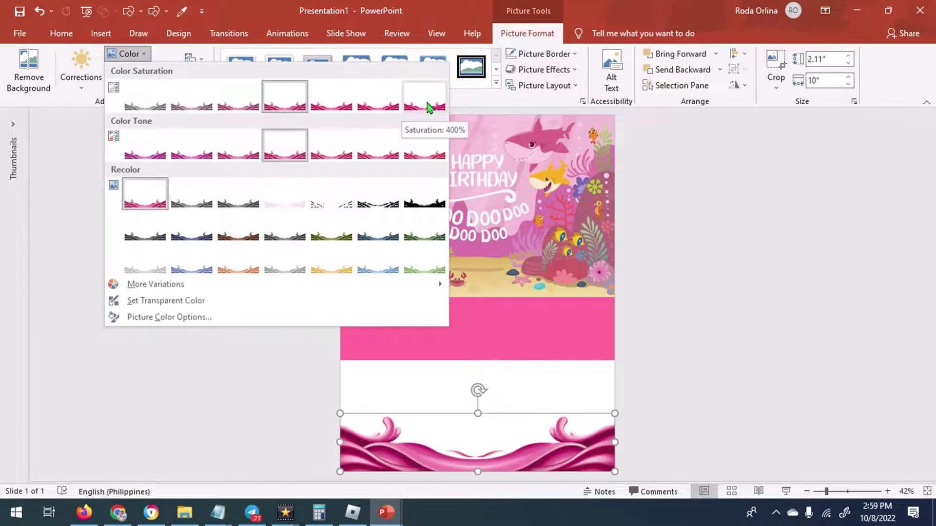
Give the wave picture 400% saturation, a brightness/contrast correction, a new colour tone and an artistic effect
{"action": "left_click", "coordinate": [427, 106]}
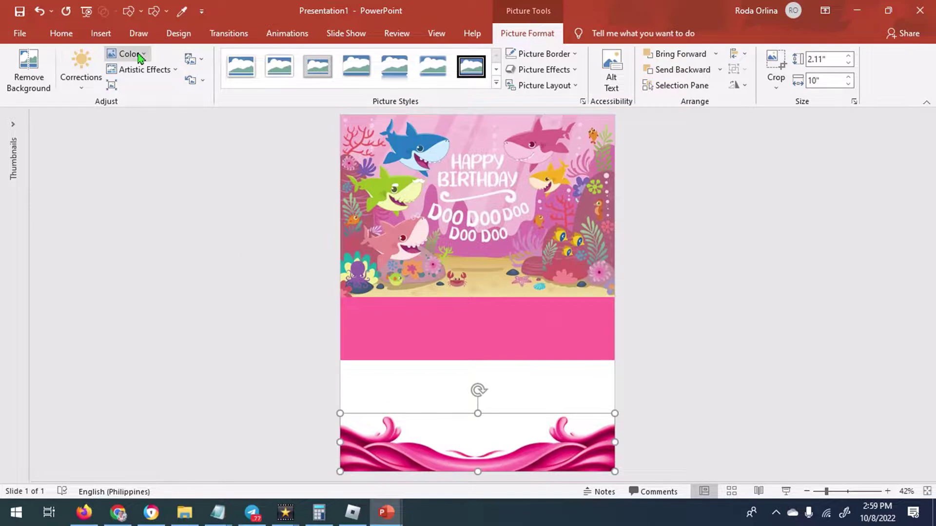
{"action": "left_click", "coordinate": [140, 55]}
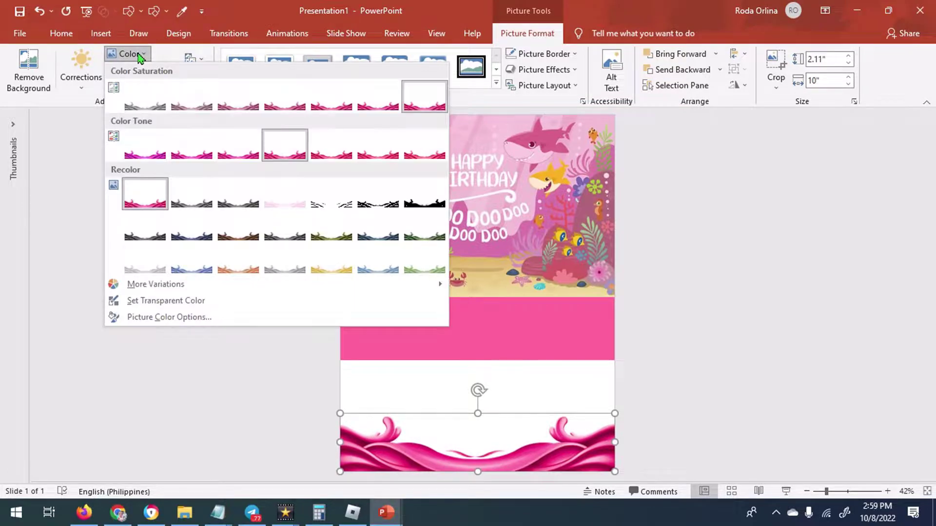
{"action": "left_click", "coordinate": [242, 156]}
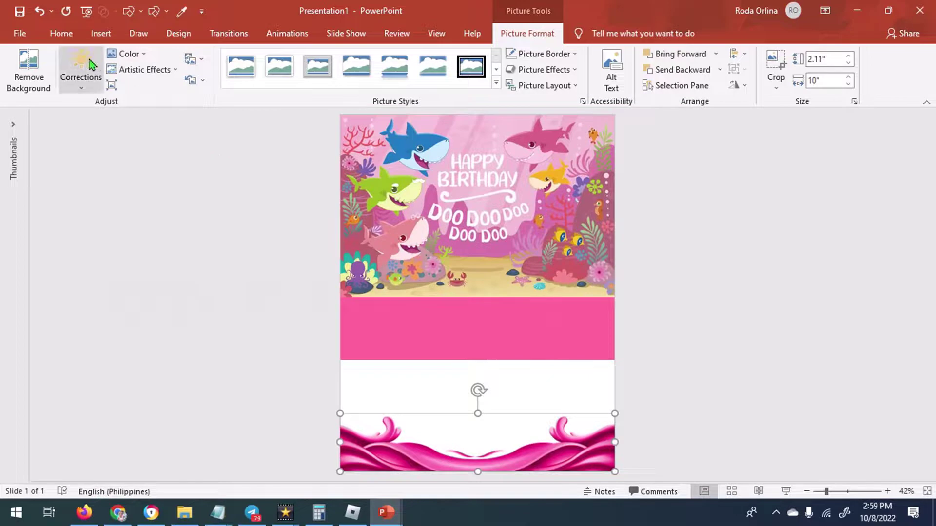
{"action": "left_click", "coordinate": [88, 92]}
{"action": "left_click", "coordinate": [193, 283]}
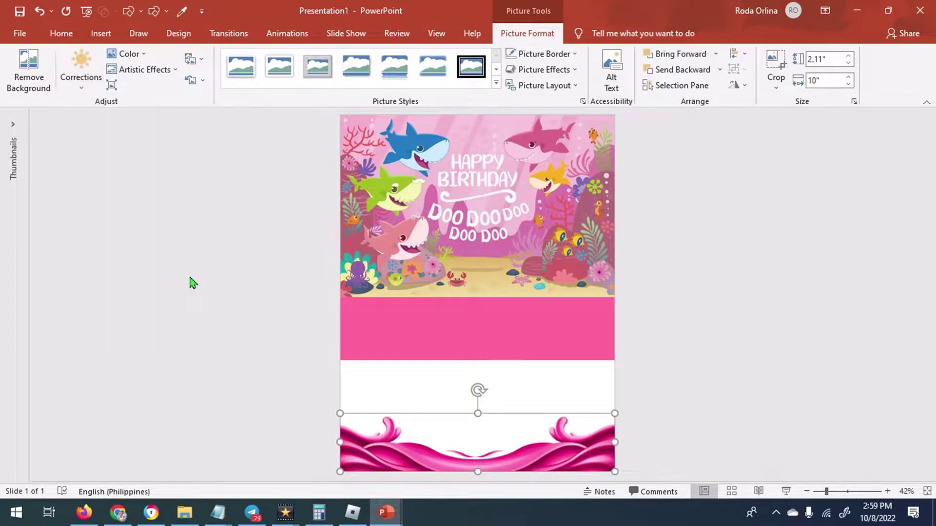
{"action": "left_click", "coordinate": [124, 55]}
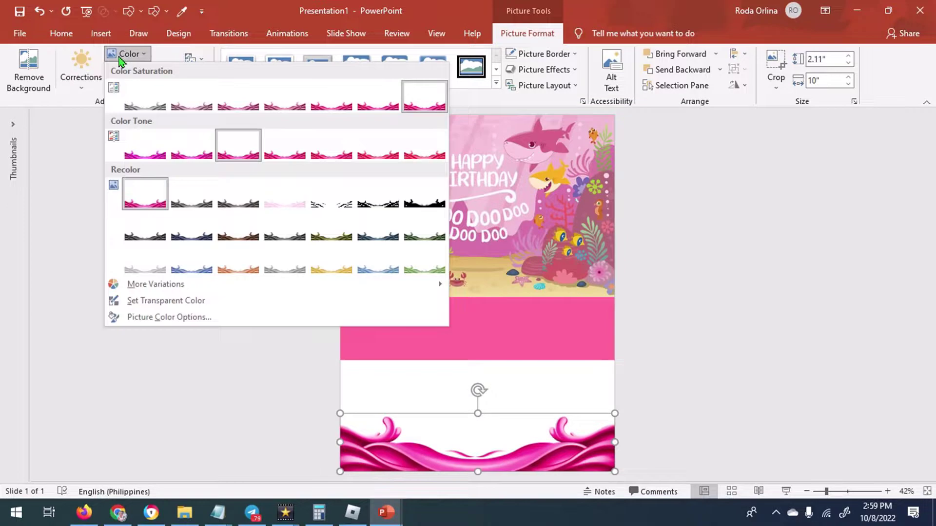
{"action": "left_click", "coordinate": [188, 152]}
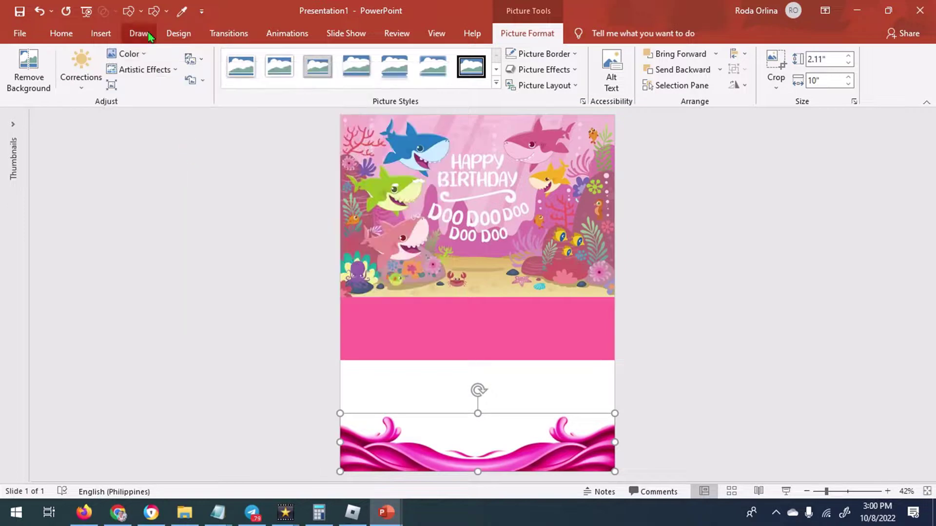
{"action": "left_click", "coordinate": [126, 53]}
{"action": "left_click", "coordinate": [328, 154]}
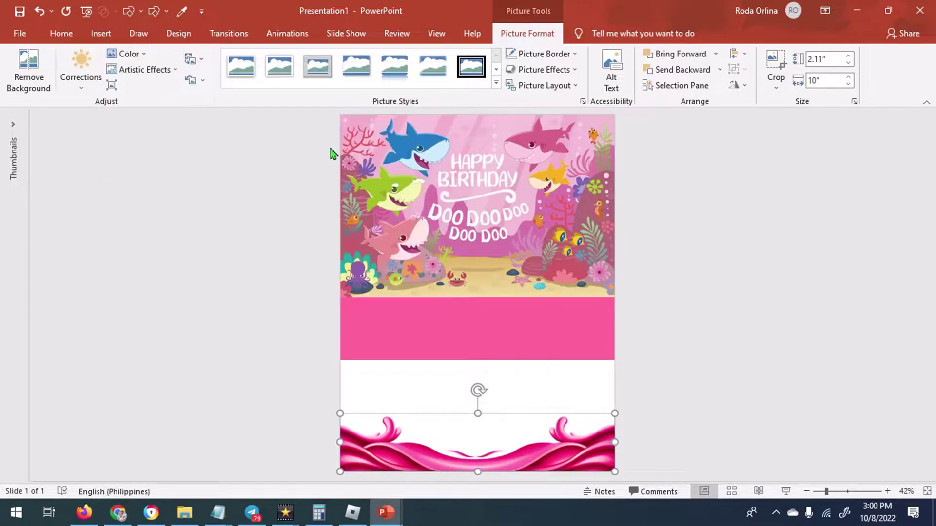
{"action": "left_click", "coordinate": [141, 69]}
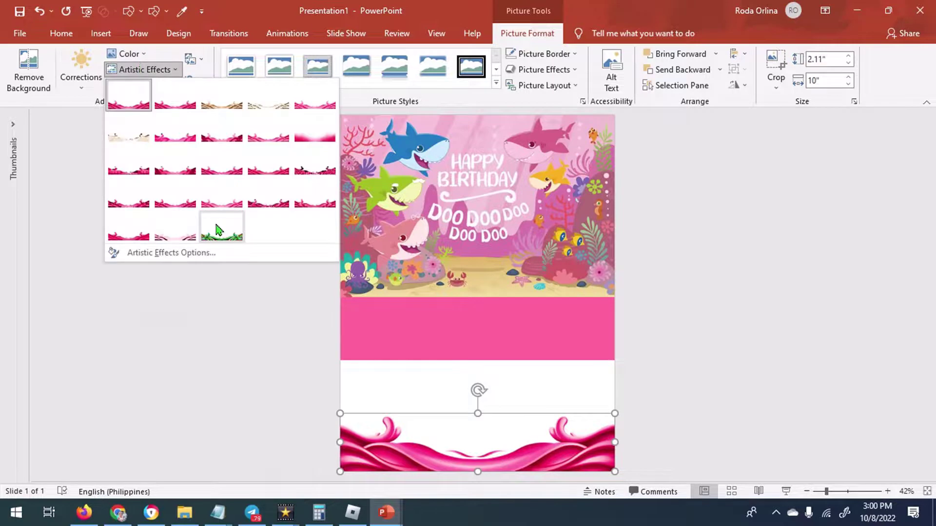
{"action": "left_click", "coordinate": [222, 166]}
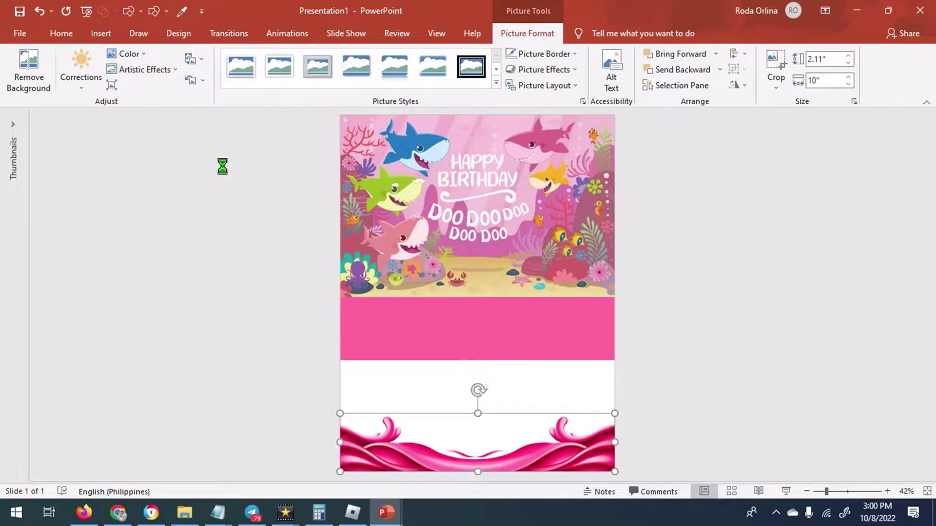
Apply an artistic effect and a new colour saturation to the pink band
{"action": "left_click", "coordinate": [522, 345]}
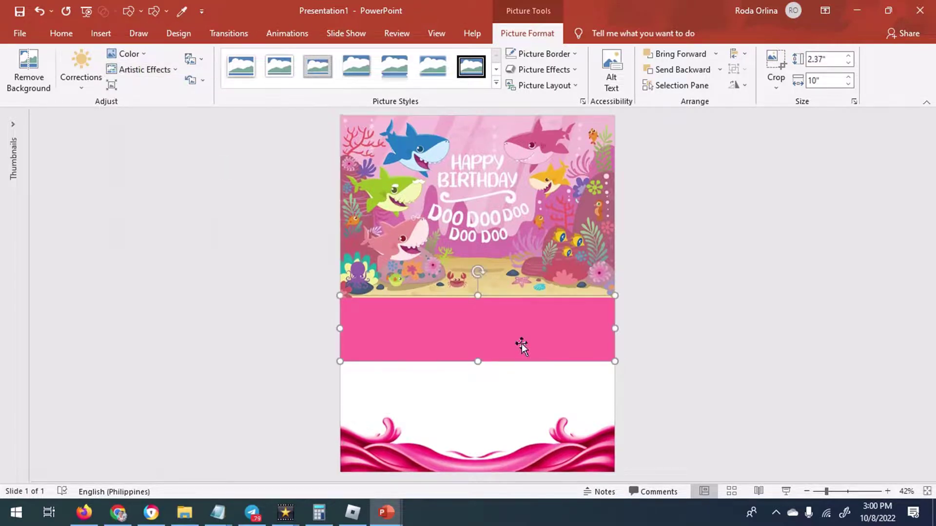
{"action": "left_click", "coordinate": [145, 69]}
{"action": "left_click", "coordinate": [227, 143]}
{"action": "left_click", "coordinate": [128, 53]}
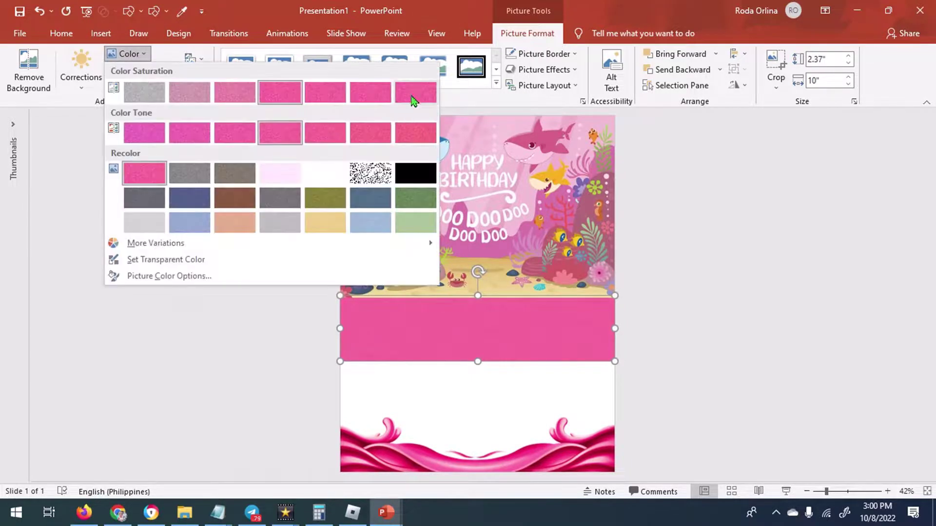
{"action": "left_click", "coordinate": [412, 100]}
Draw a vertical line down the white area's centre, with a heavier weight and pink colour
{"action": "left_click", "coordinate": [101, 34]}
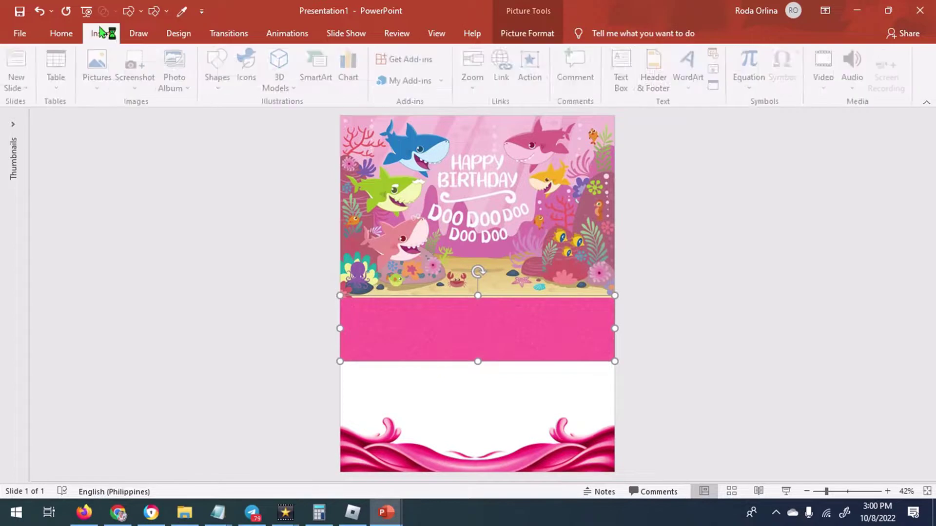
{"action": "left_click", "coordinate": [221, 68]}
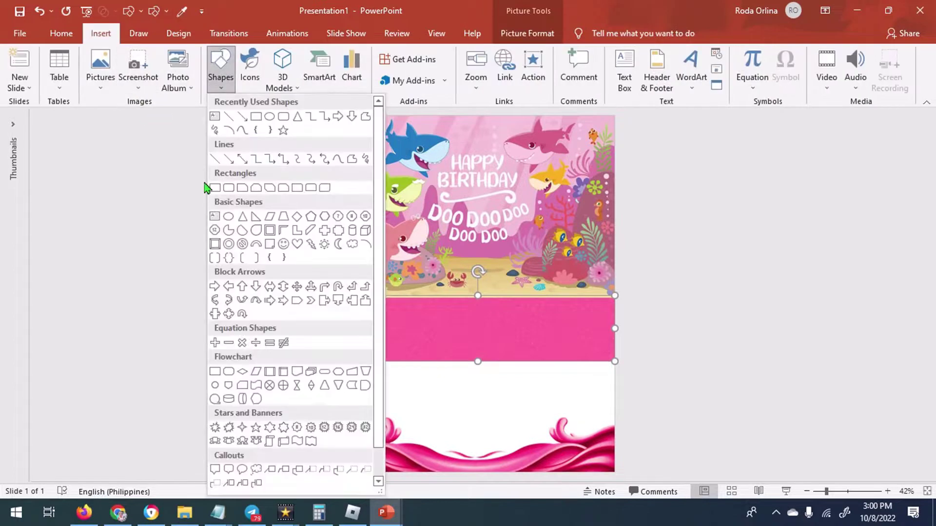
{"action": "left_click", "coordinate": [218, 185]}
{"action": "left_click_drag", "start_coordinate": [477, 370], "coordinate": [477, 452]}
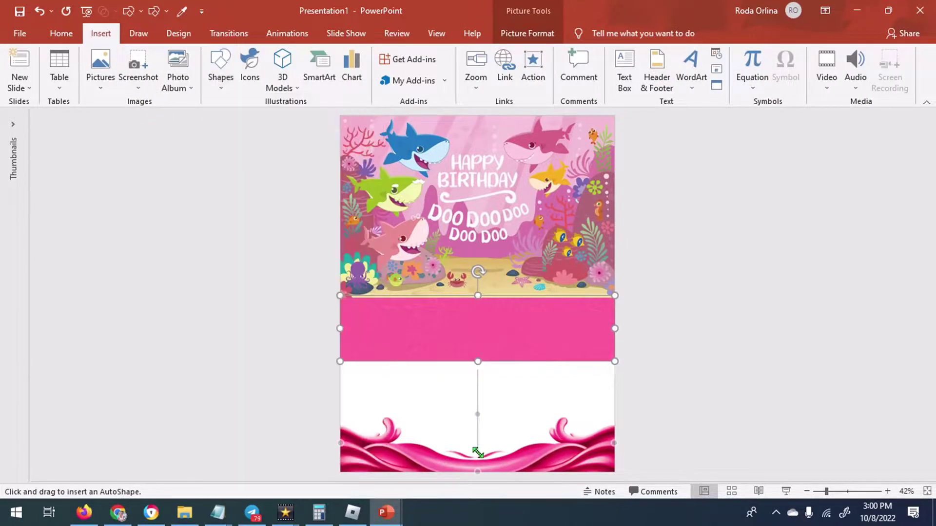
{"action": "left_click", "coordinate": [362, 70]}
{"action": "left_click", "coordinate": [488, 389]}
{"action": "left_click", "coordinate": [362, 69]}
{"action": "left_click", "coordinate": [329, 204]}
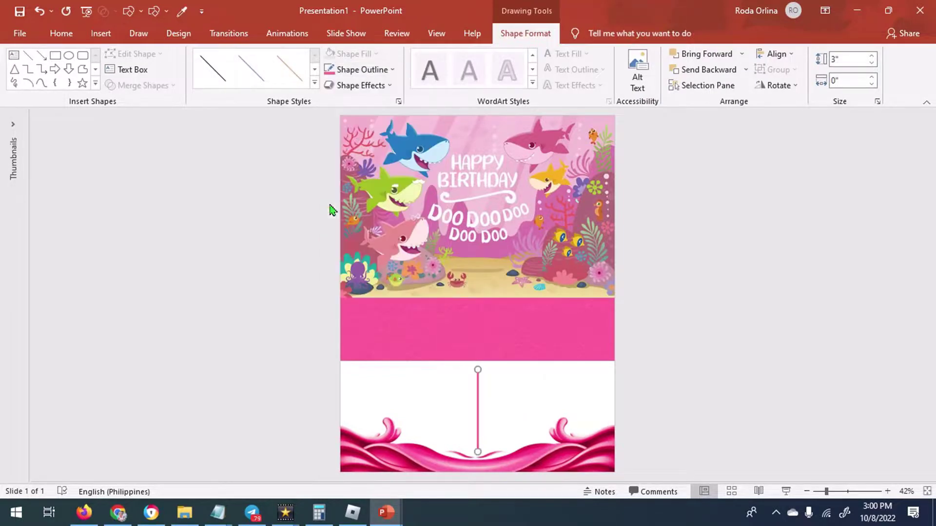
{"action": "left_click", "coordinate": [694, 368]}
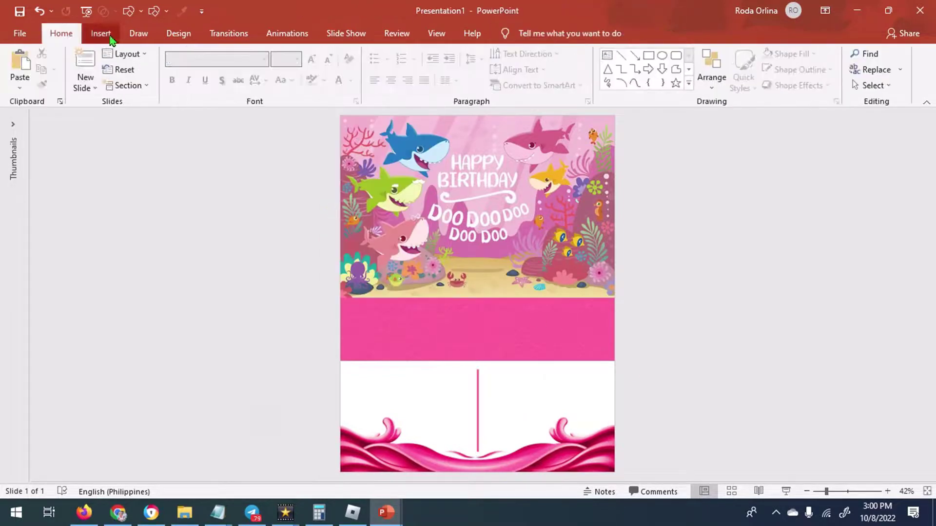
{"action": "left_click", "coordinate": [100, 33]}
Add a plain WordArt box on the pink band containing the child's name
{"action": "left_click", "coordinate": [691, 73]}
{"action": "left_click", "coordinate": [689, 117]}
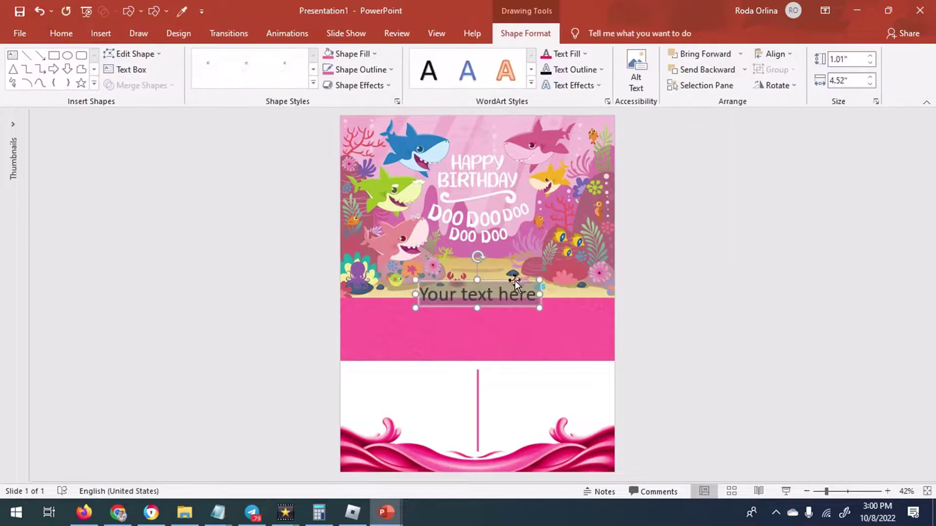
{"action": "left_click_drag", "start_coordinate": [486, 286], "coordinate": [475, 308]}
{"action": "type", "text": "Athena margaux"}
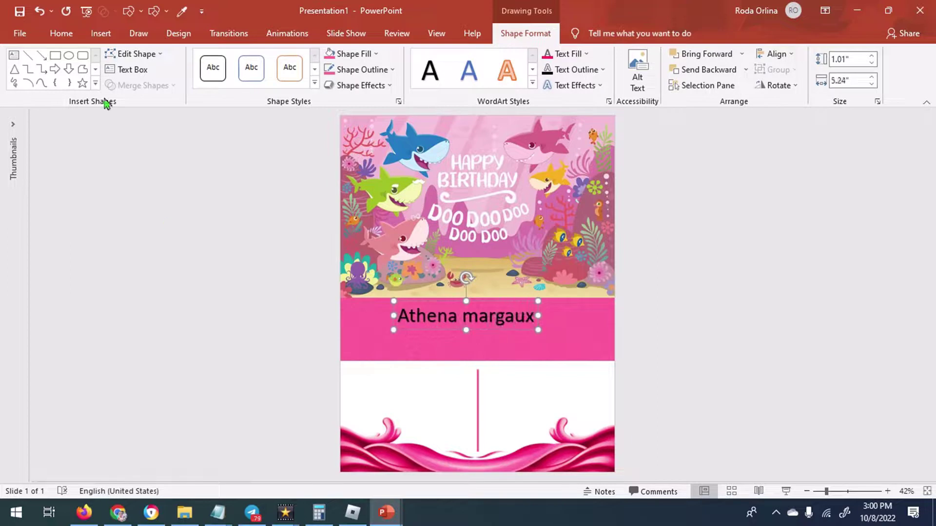
Format the name in White Dream PERSONAL, size 80, with loose character spacing and bold
{"action": "left_click", "coordinate": [68, 37]}
{"action": "left_click", "coordinate": [264, 59]}
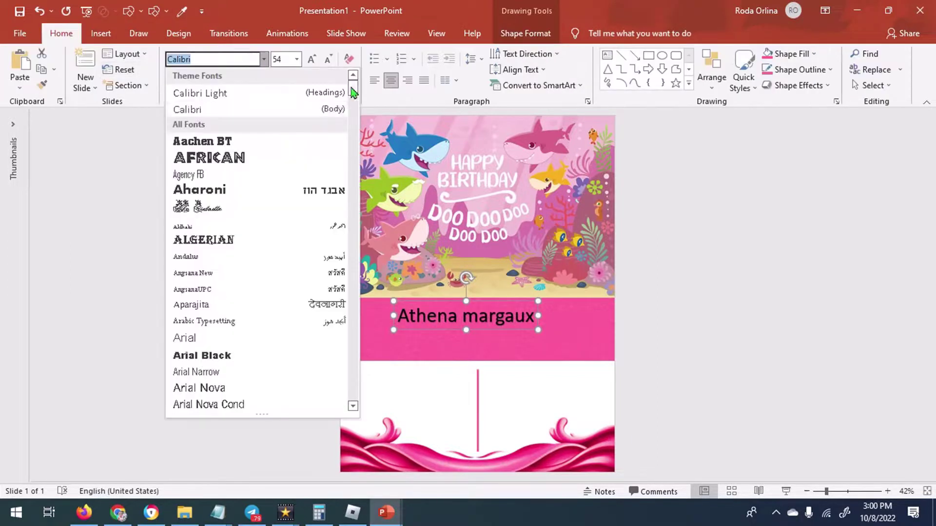
{"action": "scroll", "coordinate": [352, 405], "scroll_direction": "down", "scroll_amount": 15}
{"action": "scroll", "coordinate": [352, 405], "scroll_direction": "down", "scroll_amount": 15}
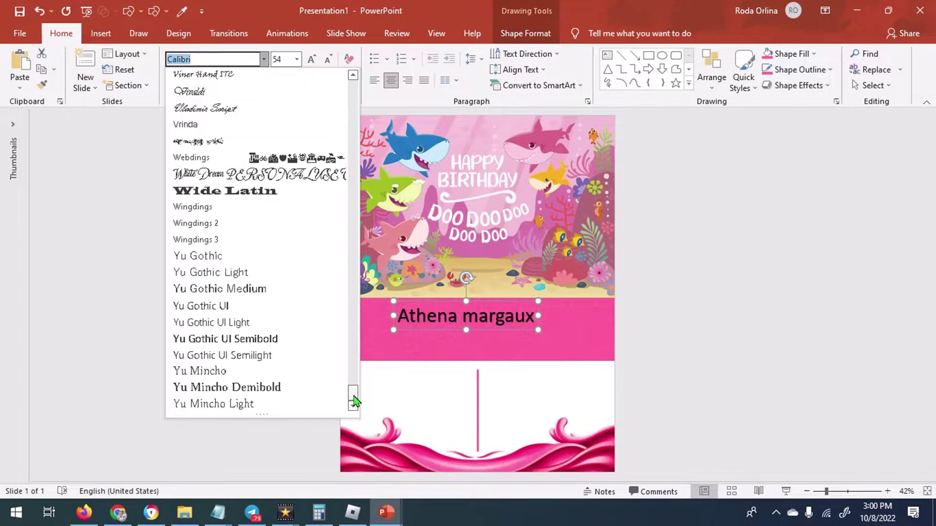
{"action": "left_click", "coordinate": [301, 177]}
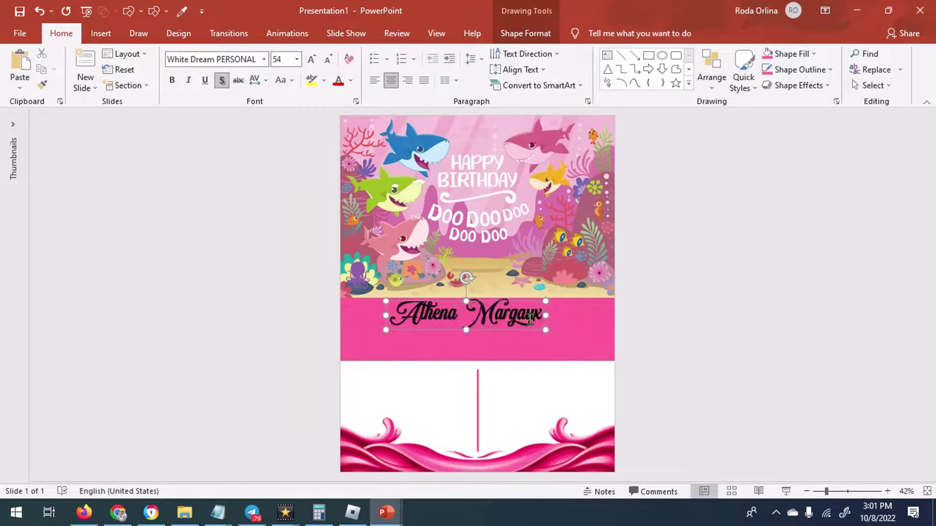
{"action": "right_click", "coordinate": [544, 330]}
{"action": "left_click", "coordinate": [502, 313]}
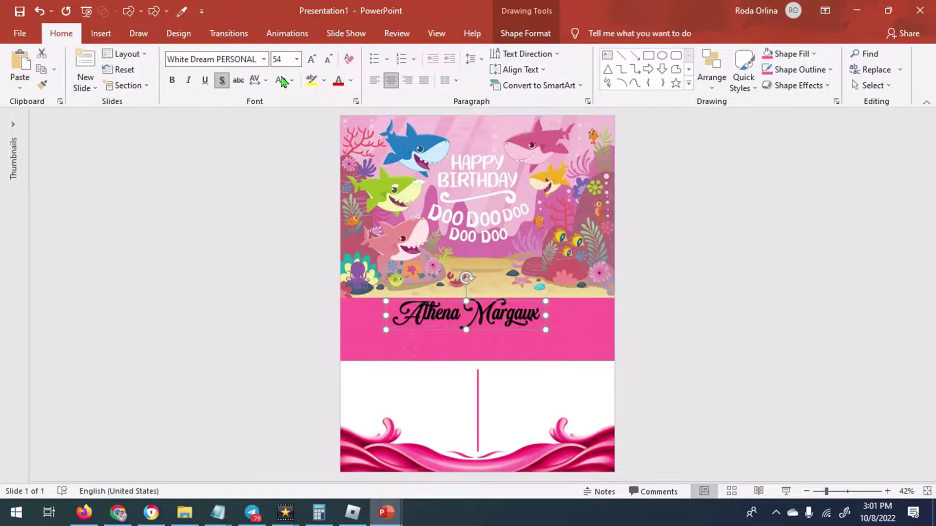
{"action": "left_click", "coordinate": [309, 61]}
{"action": "left_click", "coordinate": [309, 60]}
{"action": "left_click", "coordinate": [310, 61]}
{"action": "left_click", "coordinate": [309, 61]}
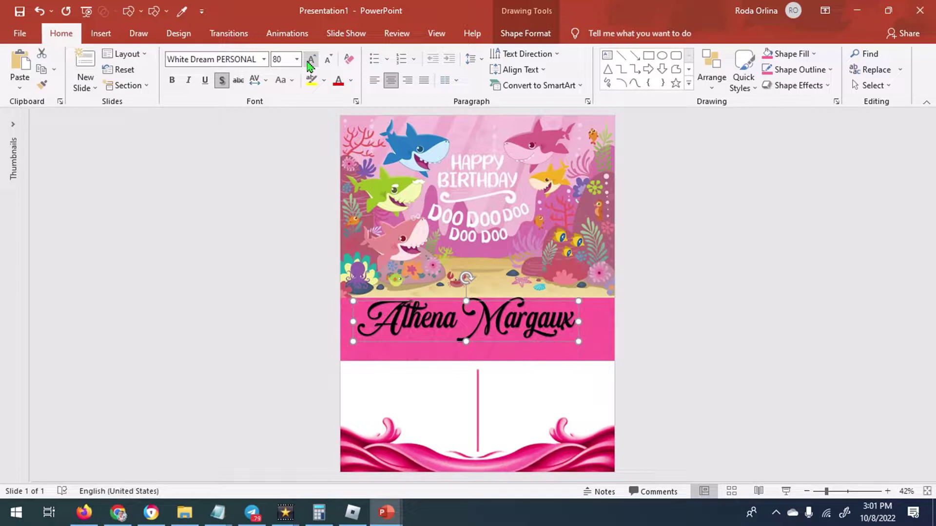
{"action": "left_click", "coordinate": [258, 80]}
{"action": "left_click", "coordinate": [278, 151]}
{"action": "left_click", "coordinate": [172, 80]}
Keep the name centred on the band and stretch the pink band's bottom edge downward
{"action": "left_click_drag", "start_coordinate": [490, 300], "coordinate": [498, 303]}
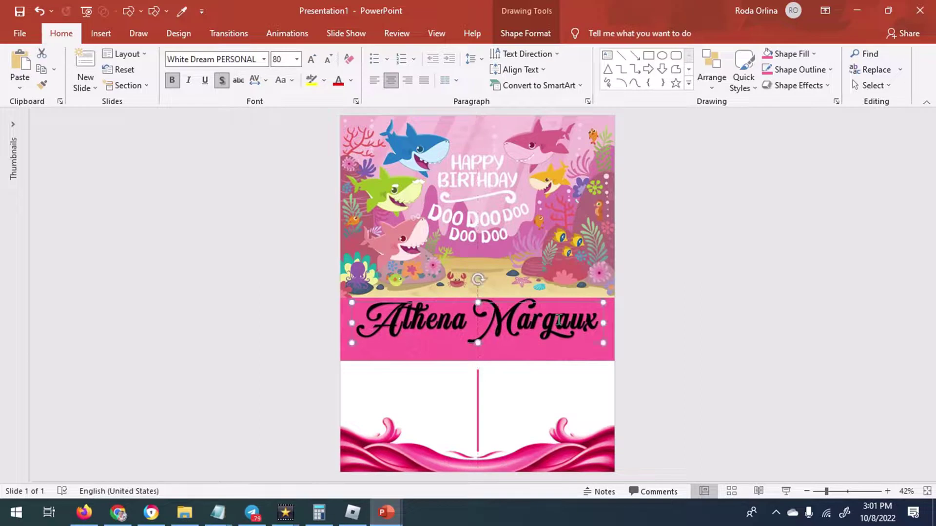
{"action": "key", "text": "ctrl+z"}
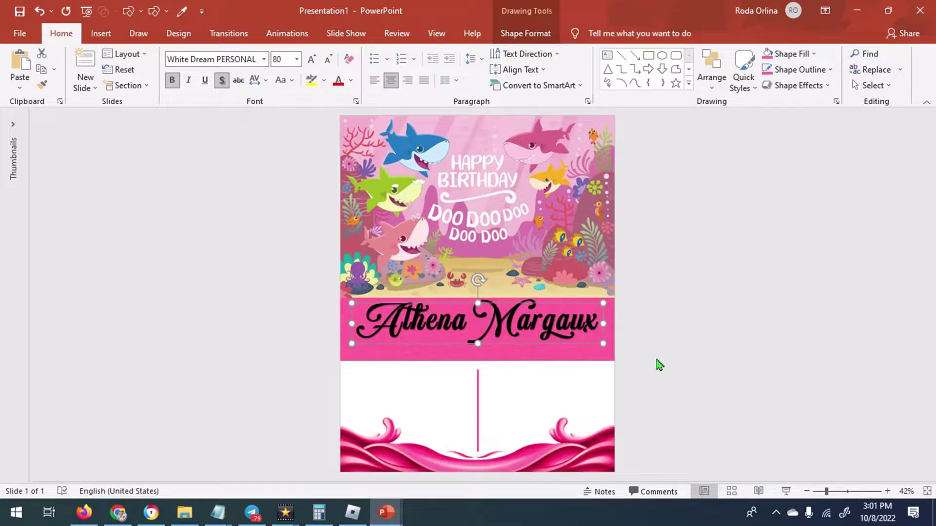
{"action": "left_click", "coordinate": [523, 357]}
{"action": "left_click_drag", "start_coordinate": [478, 364], "coordinate": [476, 377]}
Add a second WordArt box below the name reading "Is turning THREE"
{"action": "left_click", "coordinate": [478, 387]}
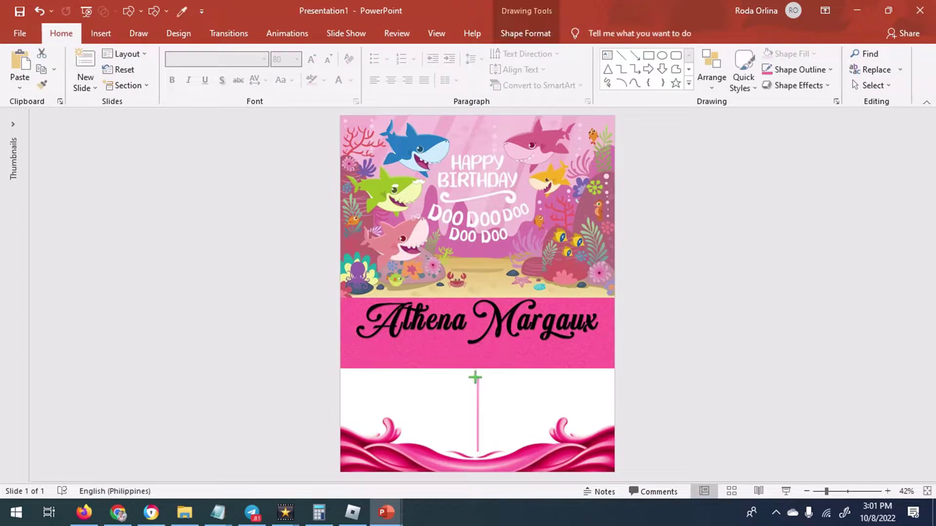
{"action": "left_click", "coordinate": [717, 379]}
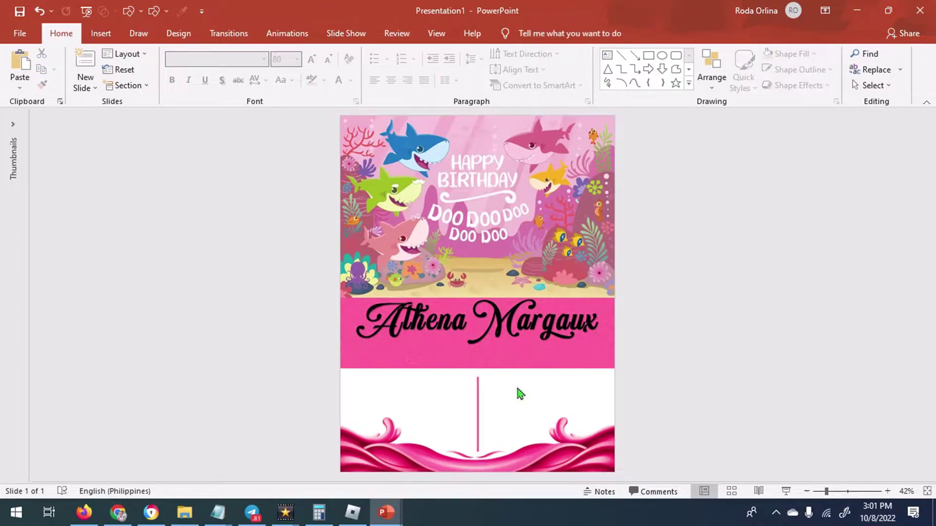
{"action": "left_click", "coordinate": [101, 34]}
{"action": "left_click", "coordinate": [692, 73]}
{"action": "left_click", "coordinate": [696, 115]}
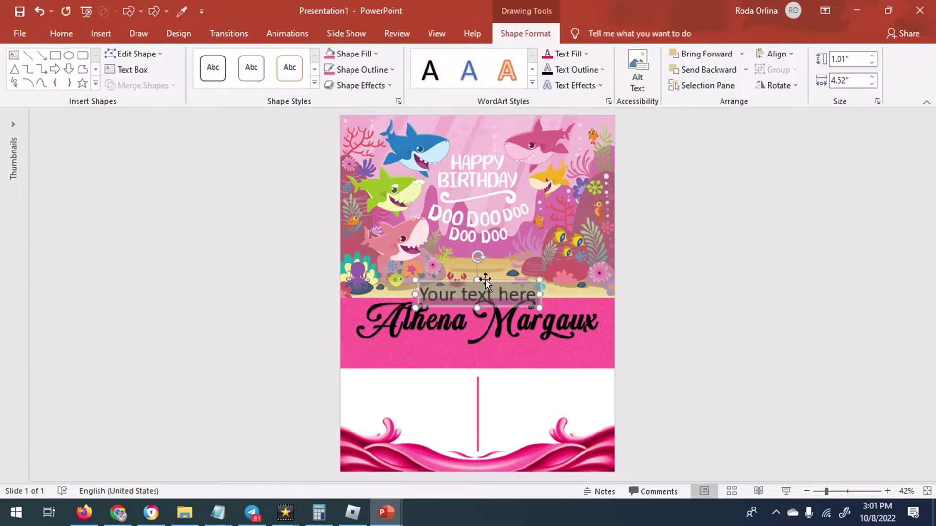
{"action": "left_click_drag", "start_coordinate": [484, 278], "coordinate": [460, 335]}
{"action": "type", "text": "I"}
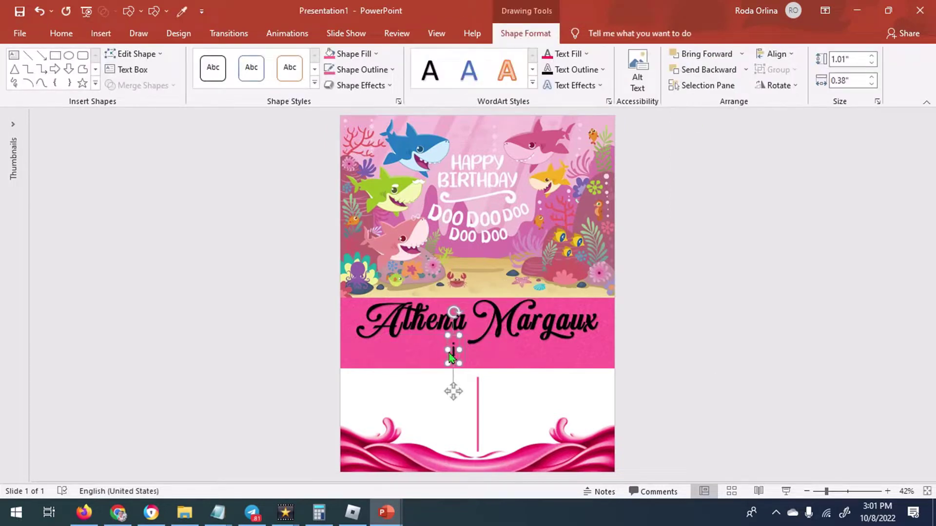
{"action": "type", "text": "s turning "}
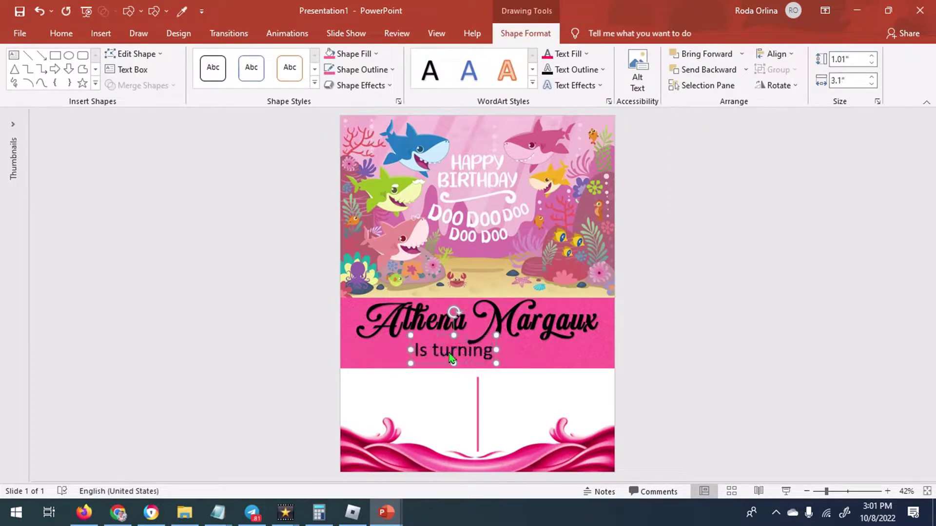
{"action": "type", "text": "THREE"}
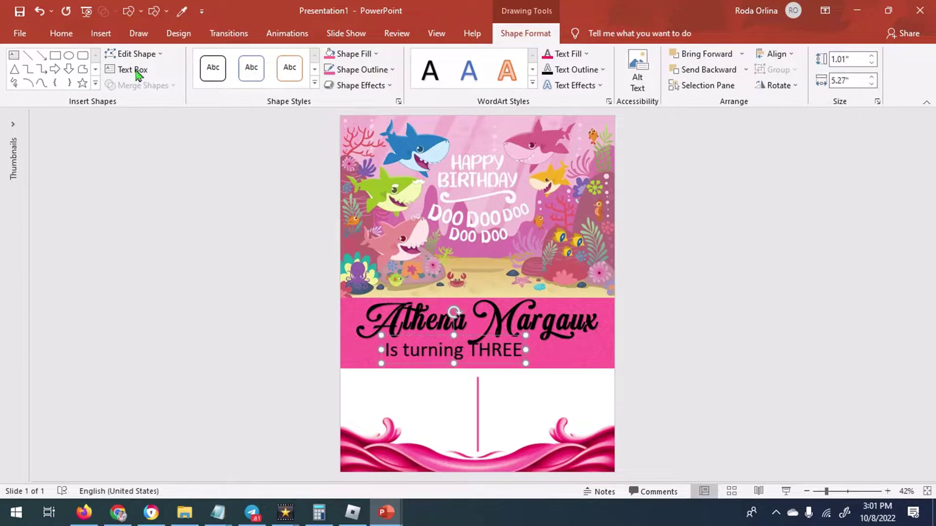
Set the line in Aachen BT, change it to lowercase "is", loosen its spacing, and adjust its size and position
{"action": "left_click", "coordinate": [61, 33]}
{"action": "left_click", "coordinate": [264, 59]}
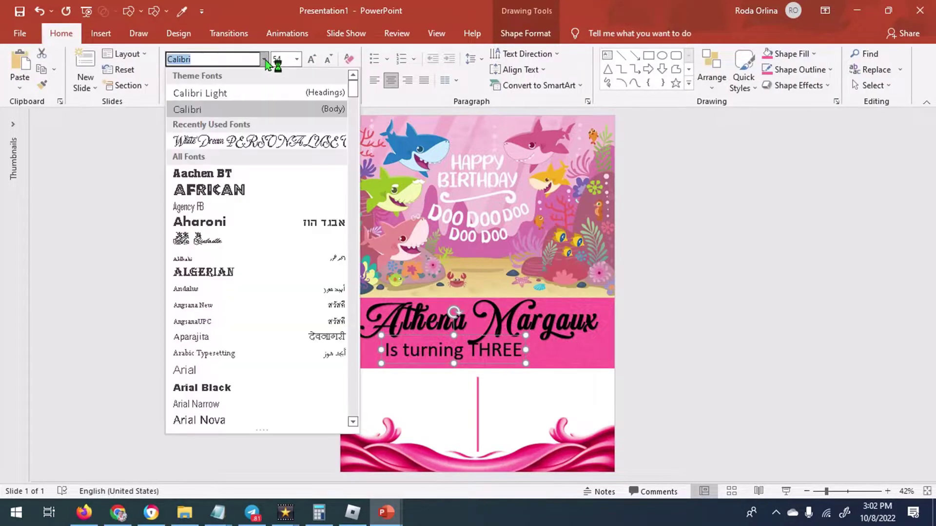
{"action": "left_click", "coordinate": [238, 174]}
{"action": "left_click", "coordinate": [388, 348]}
{"action": "key", "text": "BackSpace"}
{"action": "type", "text": "i"}
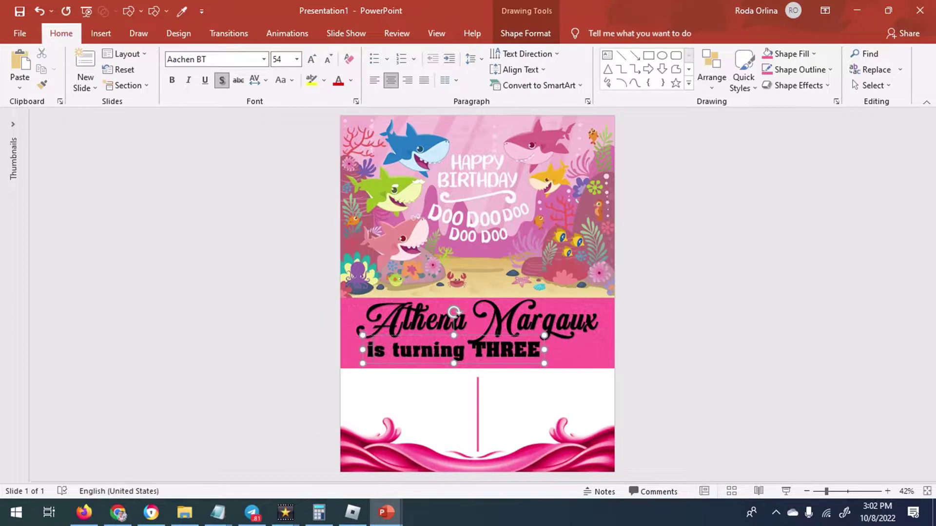
{"action": "left_click", "coordinate": [327, 60]}
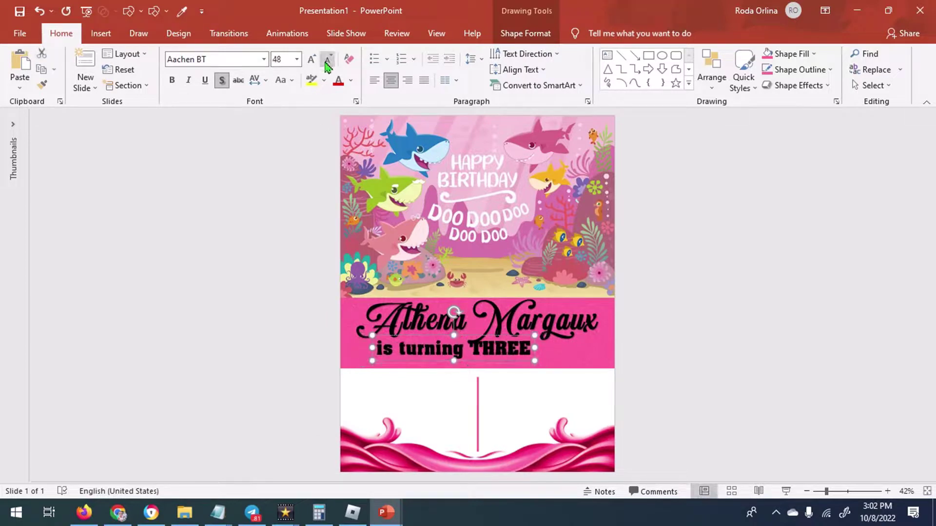
{"action": "left_click", "coordinate": [265, 81]}
{"action": "left_click", "coordinate": [282, 156]}
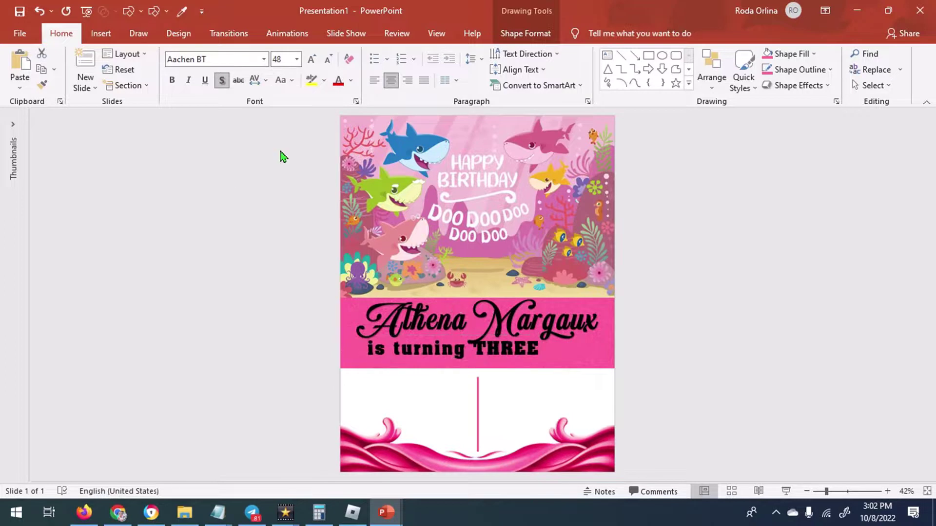
{"action": "left_click_drag", "start_coordinate": [467, 335], "coordinate": [478, 336]}
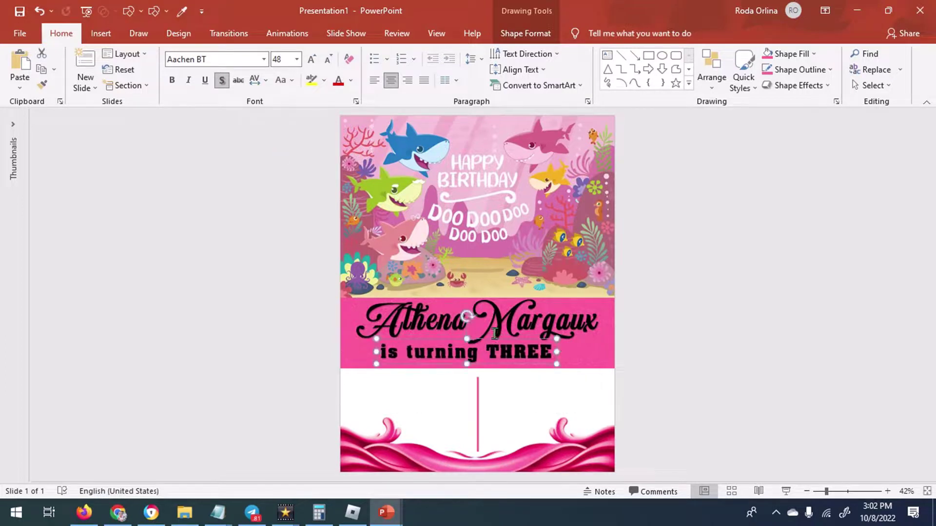
{"action": "left_click", "coordinate": [312, 59]}
Copy the text box, type a two-line OCT / SAT label, and move it left
{"action": "left_click", "coordinate": [328, 60]}
{"action": "left_click_drag", "start_coordinate": [498, 348], "coordinate": [457, 410]}
{"action": "type", "text": "OCT"}
{"action": "key", "text": "Return"}
{"action": "type", "text": "SAT"}
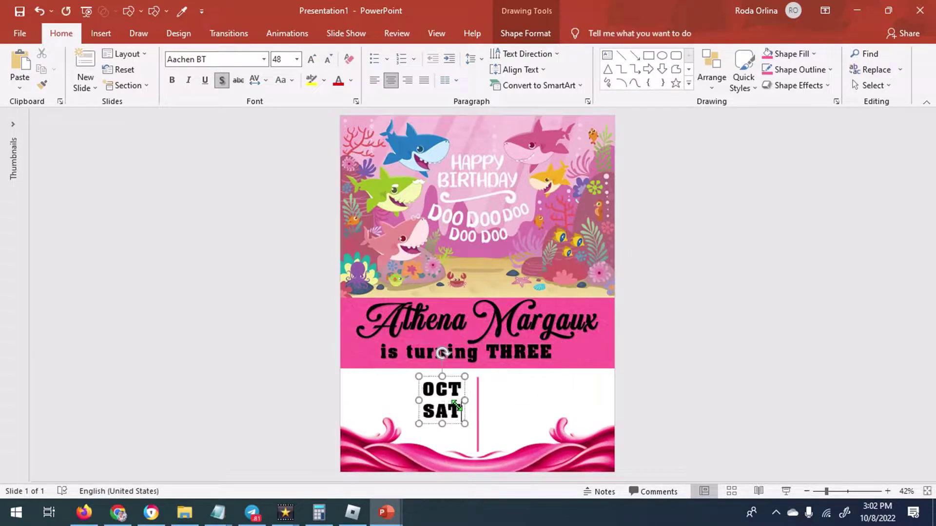
{"action": "left_click_drag", "start_coordinate": [452, 380], "coordinate": [387, 364]}
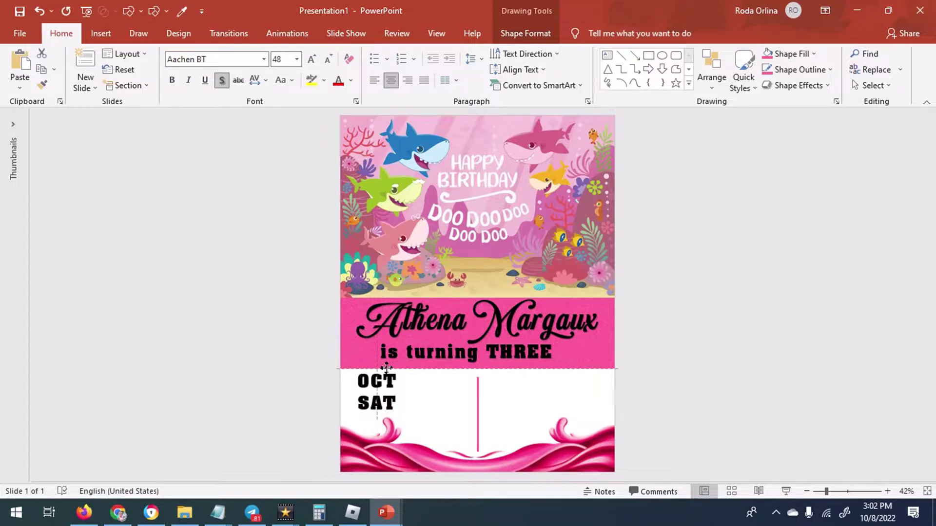
Duplicate the OCT SAT box to its right
{"action": "left_click", "coordinate": [441, 455]}
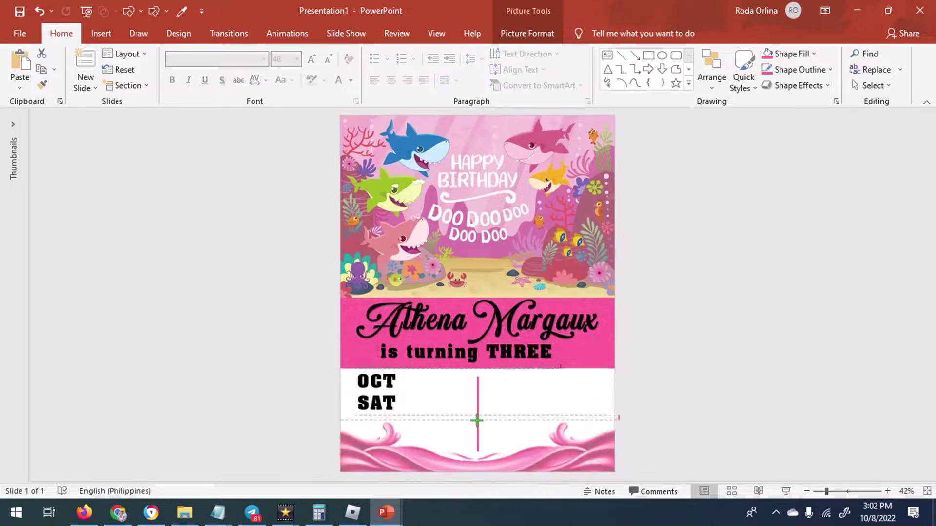
{"action": "left_click", "coordinate": [382, 381]}
{"action": "left_click_drag", "start_coordinate": [375, 368], "coordinate": [423, 369]}
Type 29 in the copied box, enlarge it to 96 pt, and shift it right
{"action": "type", "text": "29"}
{"action": "left_click", "coordinate": [311, 59]}
{"action": "left_click", "coordinate": [311, 59]}
{"action": "left_click", "coordinate": [311, 59]}
{"action": "left_click", "coordinate": [311, 59]}
{"action": "left_click", "coordinate": [311, 59]}
{"action": "left_click", "coordinate": [311, 59]}
{"action": "left_click", "coordinate": [311, 59]}
{"action": "left_click", "coordinate": [311, 59]}
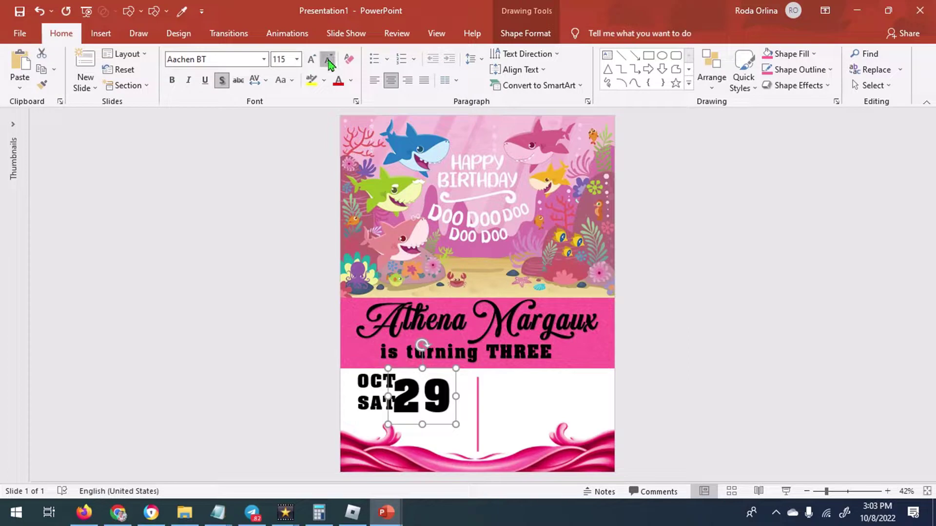
{"action": "left_click", "coordinate": [328, 59]}
{"action": "mouse_move", "coordinate": [430, 369]}
{"action": "left_mouse_down"}
{"action": "mouse_move", "coordinate": [472, 397]}
{"action": "mouse_move", "coordinate": [538, 372]}
{"action": "left_mouse_up"}
Replace a copy's text with VENUE, shrink it, apply Very Loose spacing, and place it right of the divider
{"action": "double_click", "coordinate": [529, 390]}
{"action": "type", "text": "VENU"}
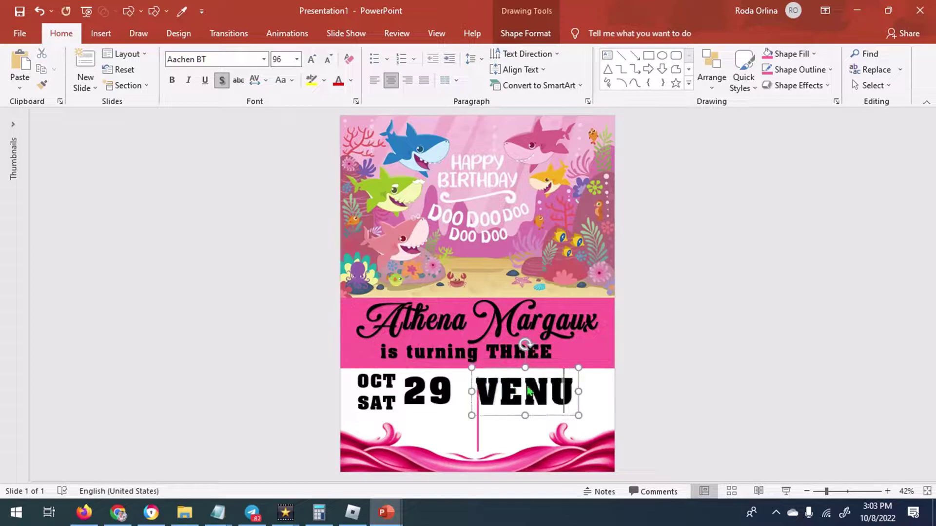
{"action": "type", "text": "E"}
{"action": "left_click", "coordinate": [329, 59]}
{"action": "left_click", "coordinate": [328, 59]}
{"action": "left_click", "coordinate": [328, 59]}
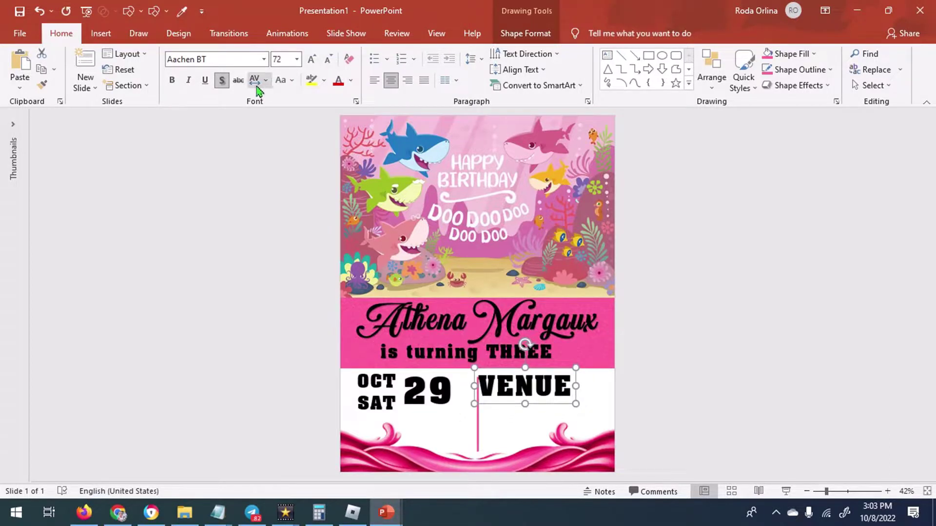
{"action": "left_click", "coordinate": [257, 80]}
{"action": "left_click", "coordinate": [282, 164]}
{"action": "left_click_drag", "start_coordinate": [542, 370], "coordinate": [561, 370]}
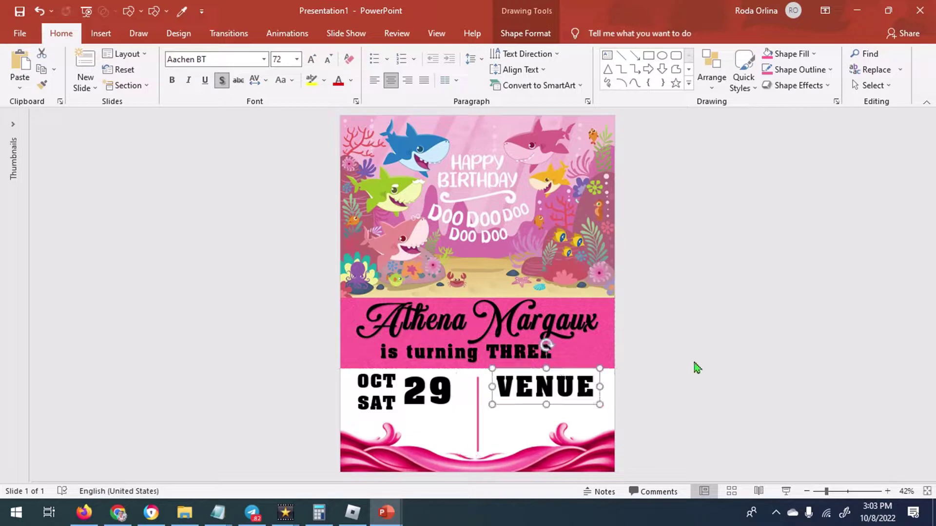
Try enlarging THREE in the 'is turning THREE' box, then revert the change
{"action": "left_click", "coordinate": [462, 339]}
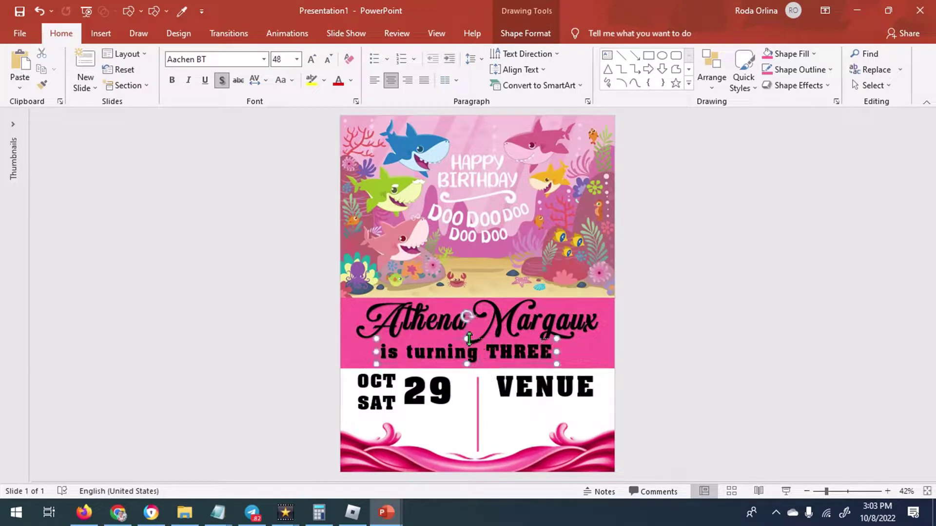
{"action": "key", "text": "ctrl+z"}
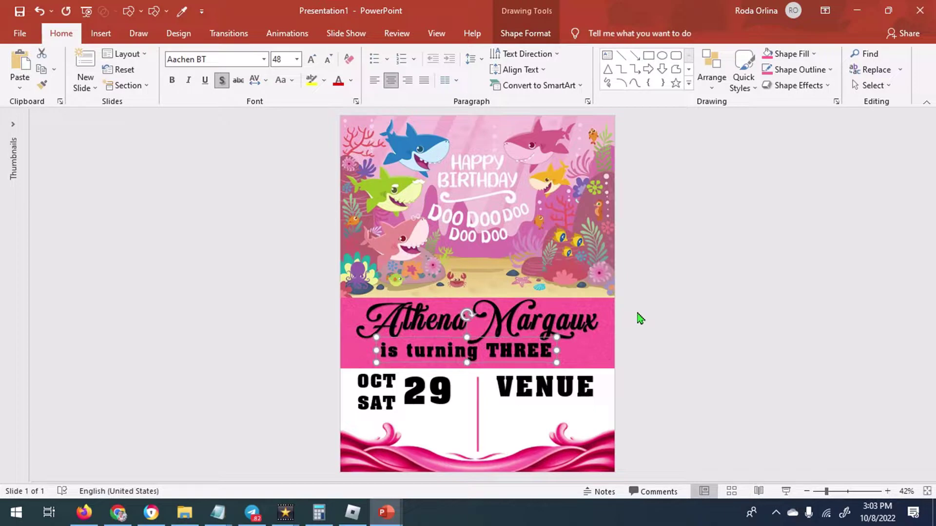
{"action": "left_click_drag", "start_coordinate": [485, 347], "coordinate": [555, 350]}
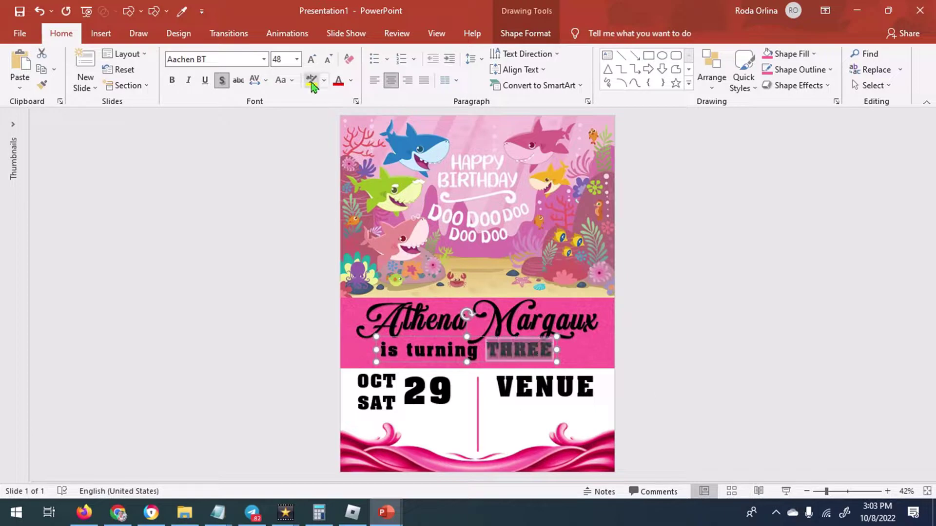
{"action": "left_click", "coordinate": [312, 59]}
{"action": "key", "text": "Escape"}
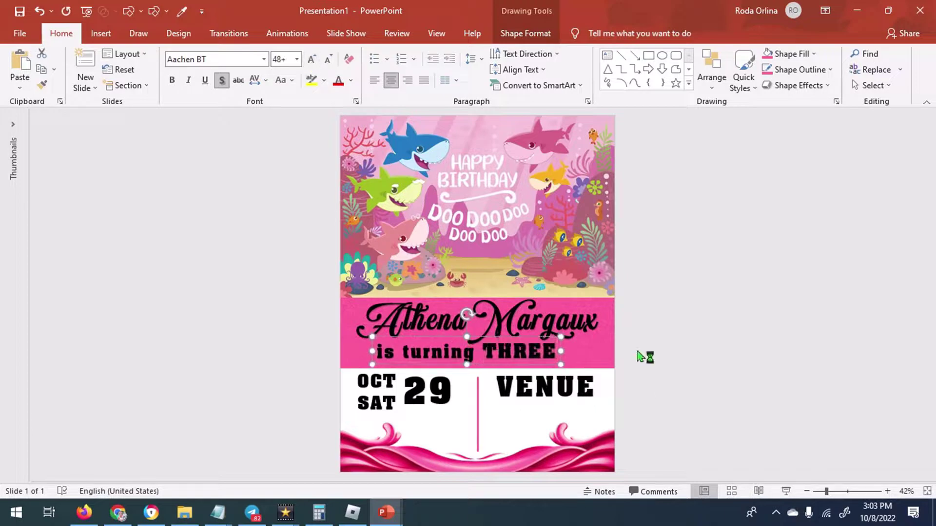
{"action": "left_click", "coordinate": [488, 370]}
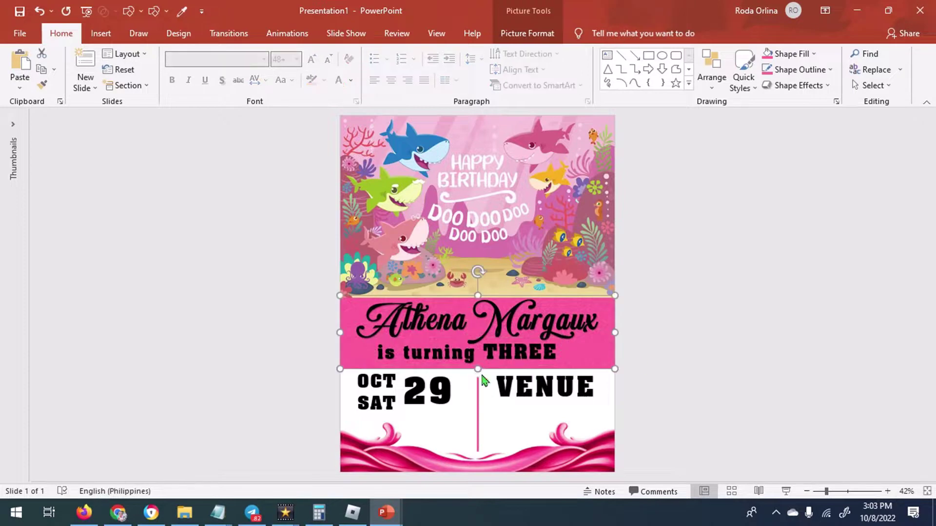
{"action": "key", "text": "Escape"}
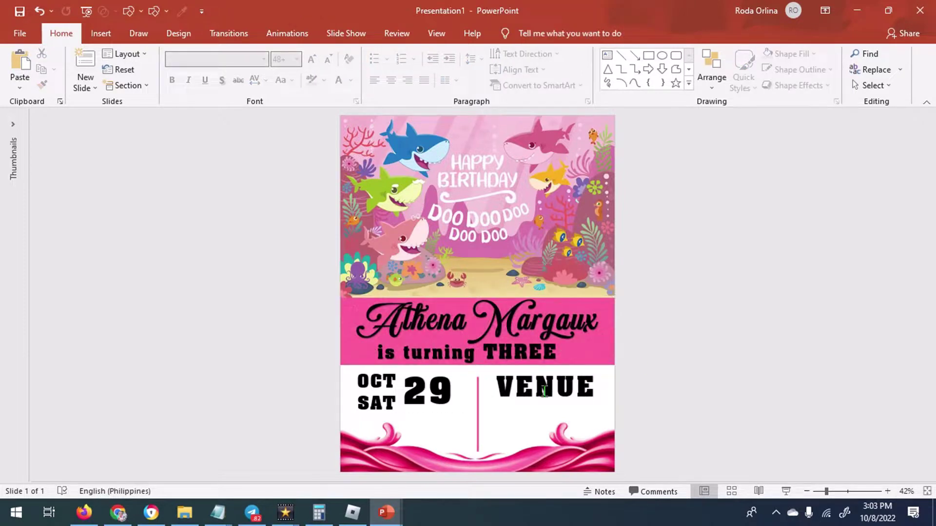
{"action": "left_click", "coordinate": [541, 388]}
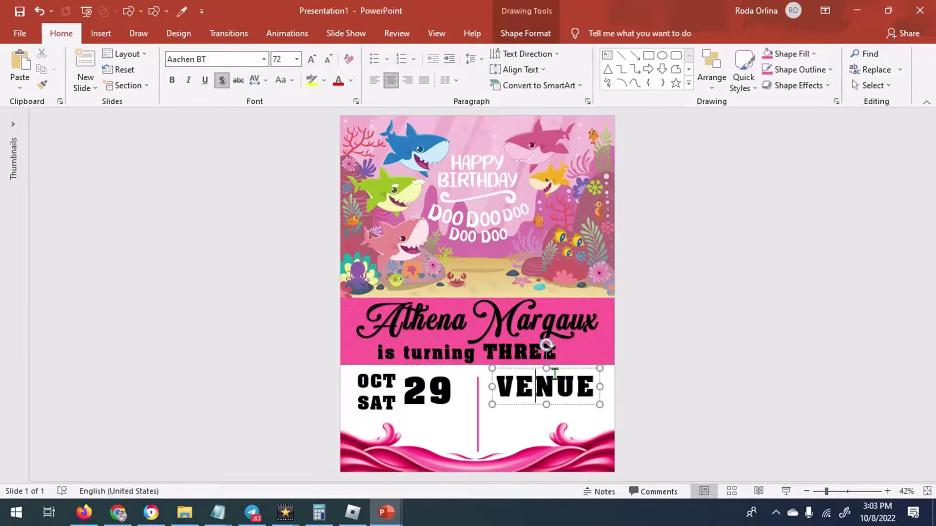
Copy VENUE below itself as a smaller 20 pt version with Loose letter spacing
{"action": "left_click_drag", "start_coordinate": [563, 379], "coordinate": [551, 396]}
{"action": "left_click", "coordinate": [534, 410]}
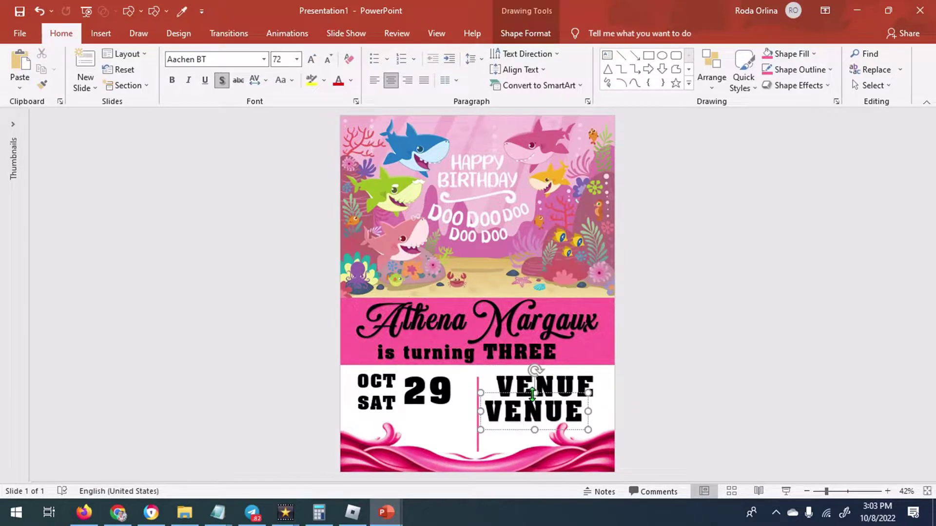
{"action": "left_click", "coordinate": [286, 59]}
{"action": "type", "text": "20"}
{"action": "key", "text": "Return"}
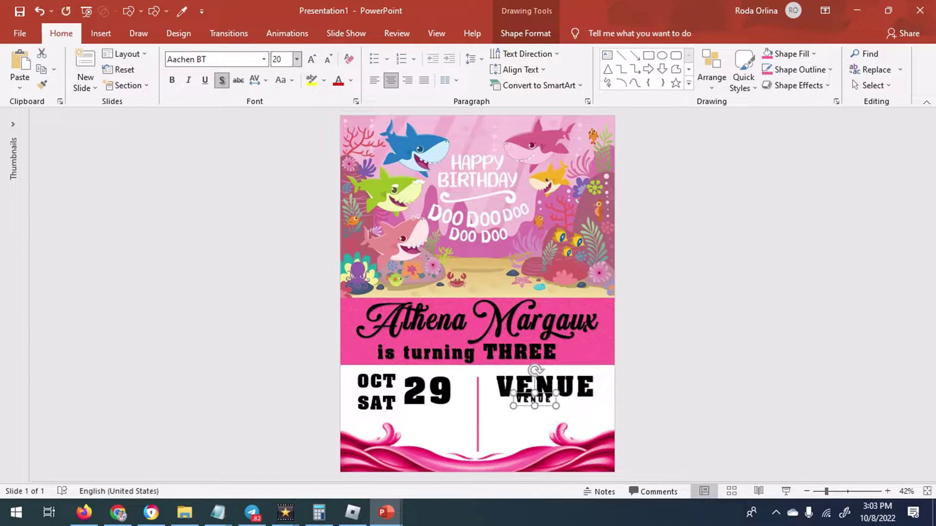
{"action": "left_click", "coordinate": [258, 80]}
{"action": "left_click", "coordinate": [269, 148]}
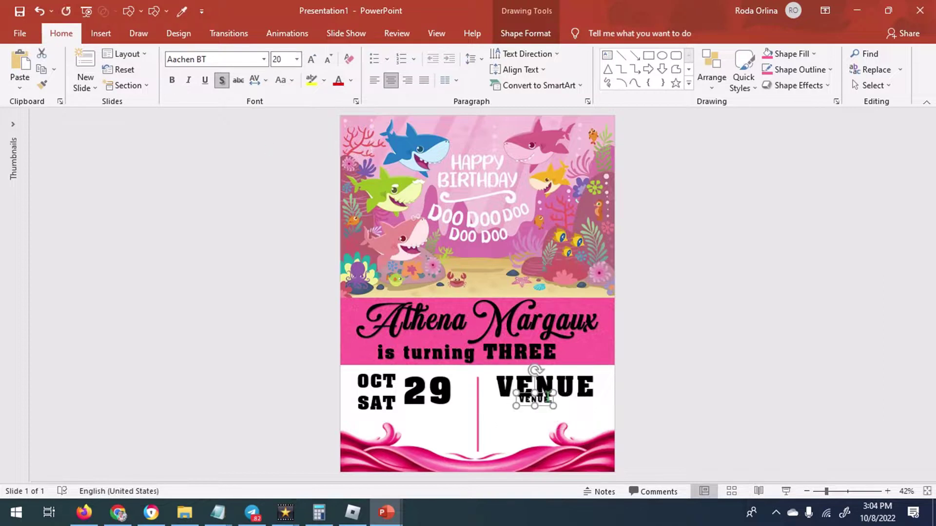
{"action": "left_click_drag", "start_coordinate": [542, 392], "coordinate": [506, 402]}
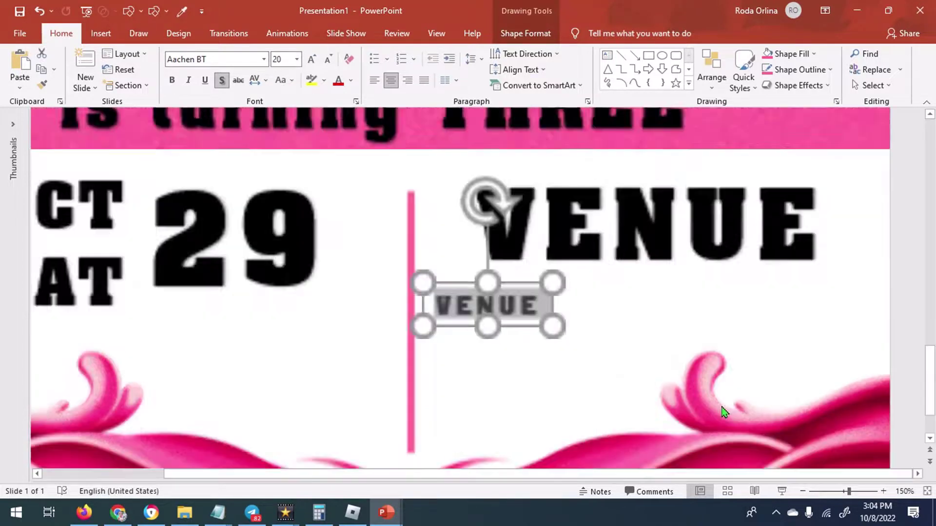
Type the two-line address 'Tagak St. Rizal' / 'Makati City'
{"action": "scroll", "coordinate": [532, 415], "scroll_direction": "up", "scroll_amount": 5, "text": "ctrl"}
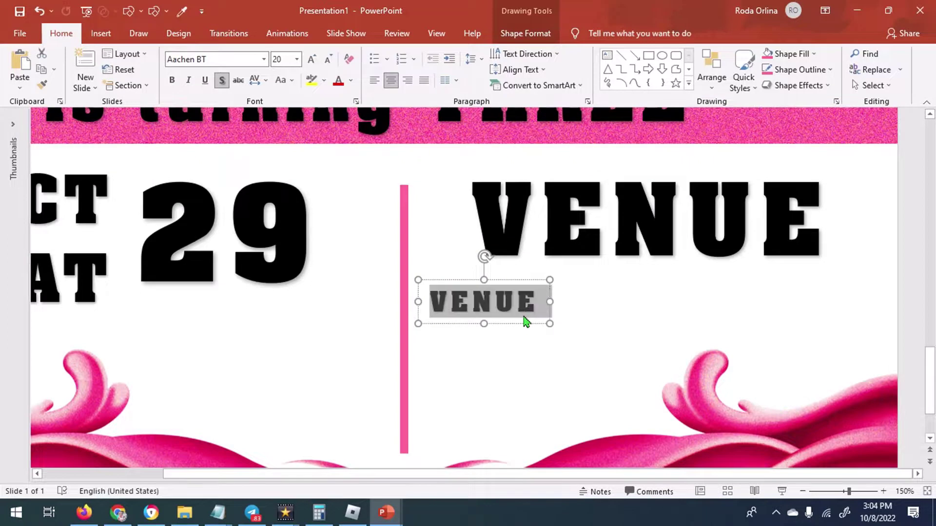
{"action": "type", "text": "Tagak St. Rizal"}
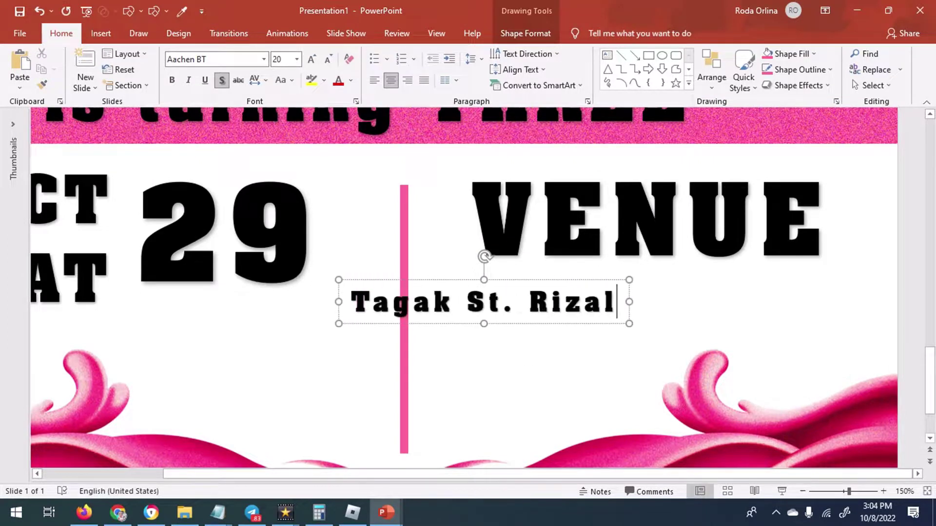
{"action": "key", "text": "Return"}
{"action": "type", "text": "Makati "}
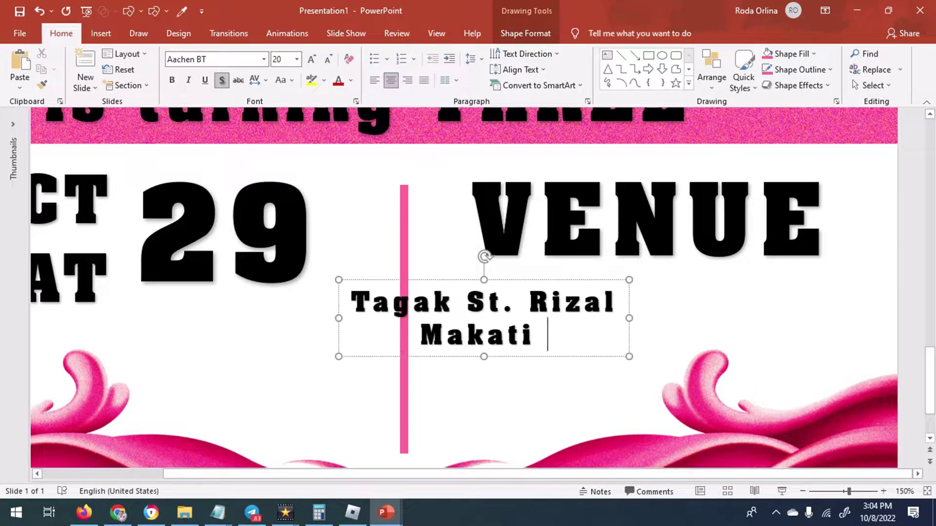
{"action": "type", "text": "City"}
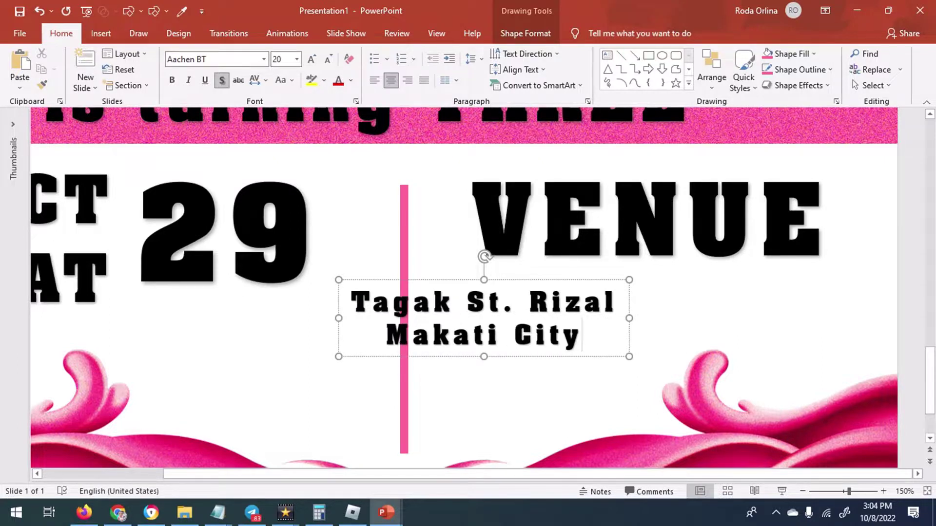
Move the address under VENUE, enlarge it to 24 pt, and centre it
{"action": "left_click_drag", "start_coordinate": [548, 277], "coordinate": [704, 266]}
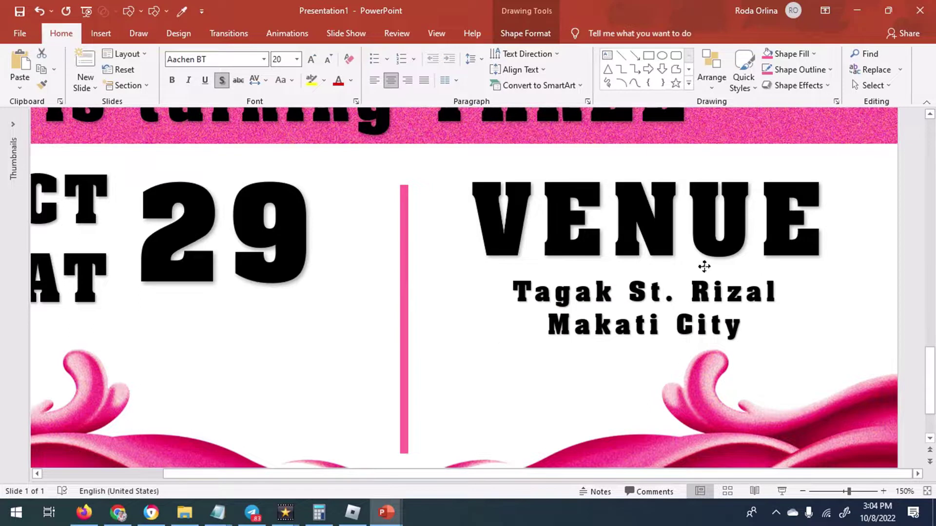
{"action": "left_click", "coordinate": [311, 59]}
{"action": "left_click", "coordinate": [311, 59]}
{"action": "left_click", "coordinate": [329, 59]}
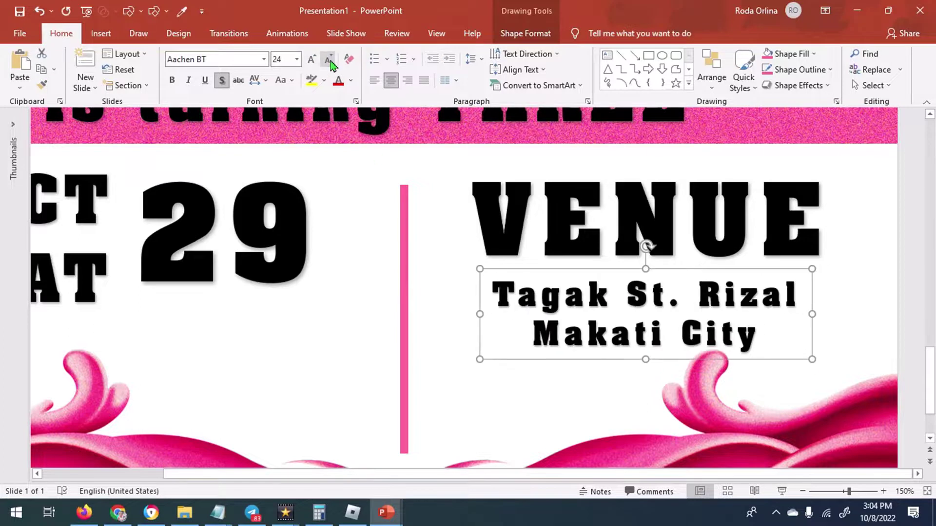
{"action": "left_click_drag", "start_coordinate": [673, 267], "coordinate": [680, 269]}
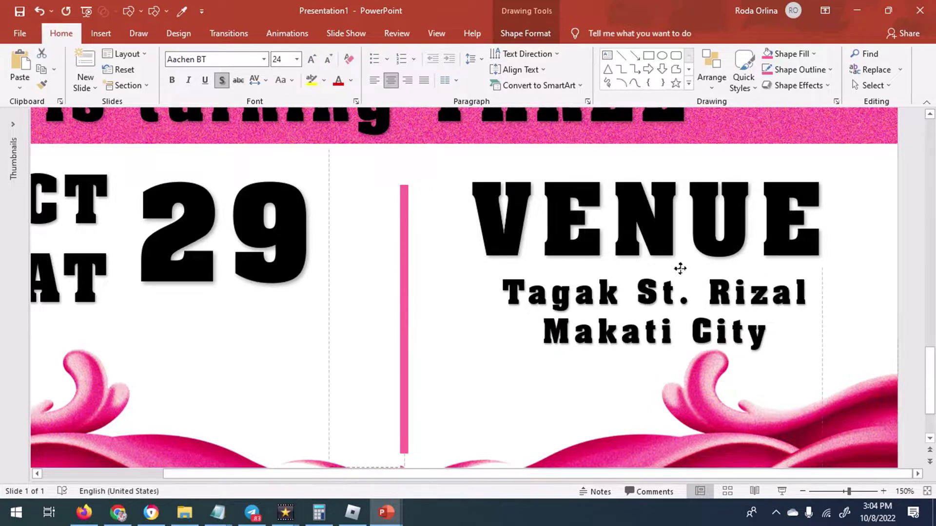
{"action": "scroll", "coordinate": [679, 271], "scroll_direction": "down", "scroll_amount": 2}
{"action": "scroll", "coordinate": [658, 339], "scroll_direction": "down", "scroll_amount": 4}
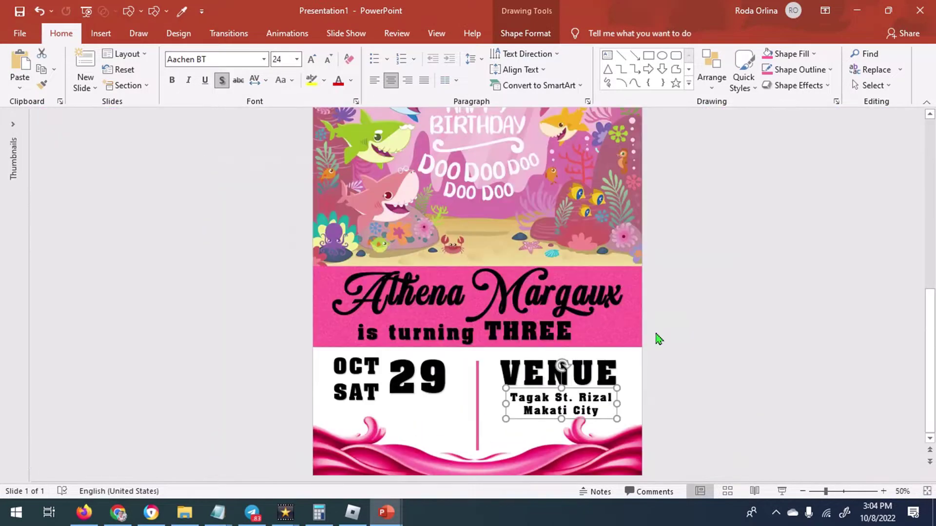
Make the address bold at 28 pt and shrink VENUE to 66 pt
{"action": "left_click", "coordinate": [172, 79]}
{"action": "left_click", "coordinate": [311, 59]}
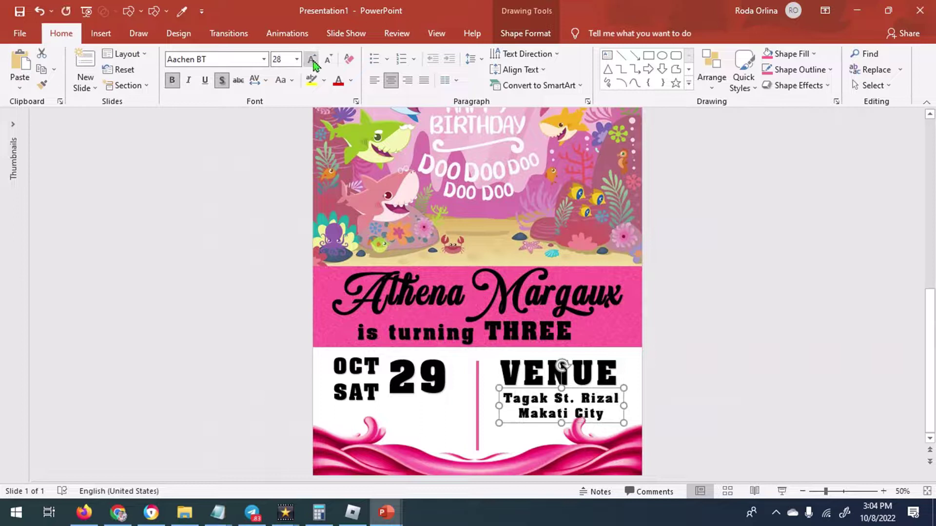
{"action": "left_click_drag", "start_coordinate": [596, 425], "coordinate": [593, 421]}
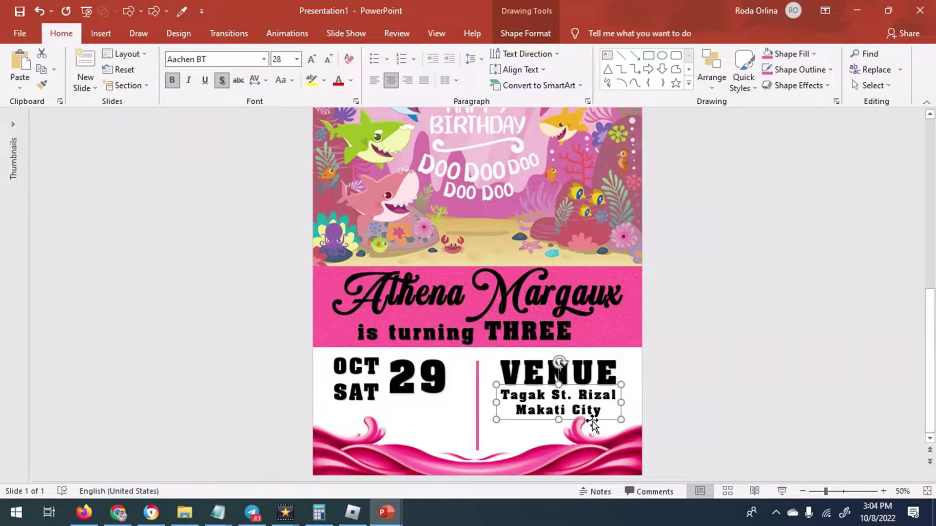
{"action": "left_click", "coordinate": [592, 371]}
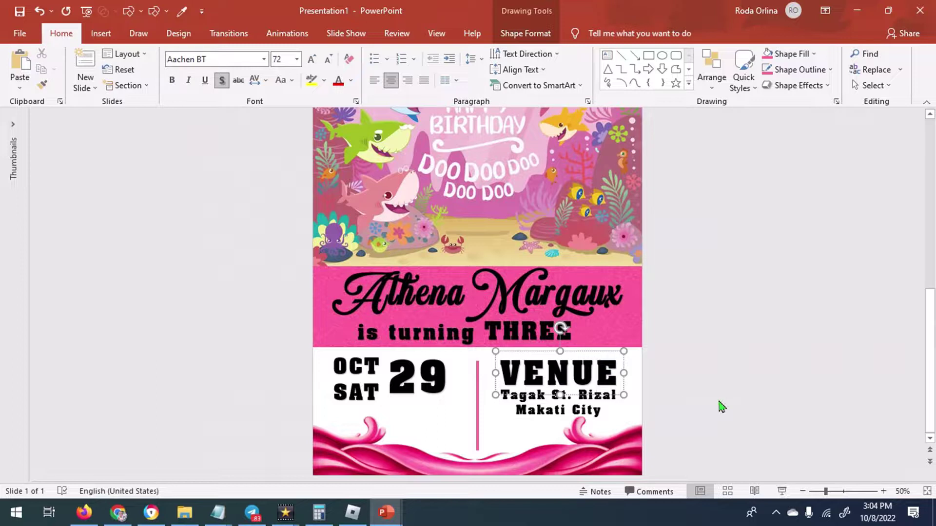
{"action": "left_click", "coordinate": [327, 61]}
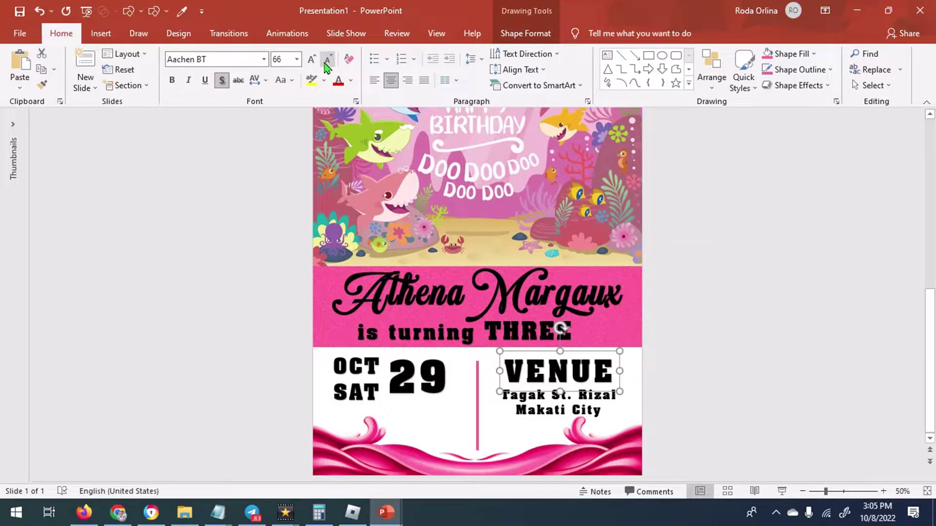
Give the address Very Loose letter spacing and check the layout
{"action": "left_click", "coordinate": [571, 417]}
{"action": "left_click", "coordinate": [259, 80]}
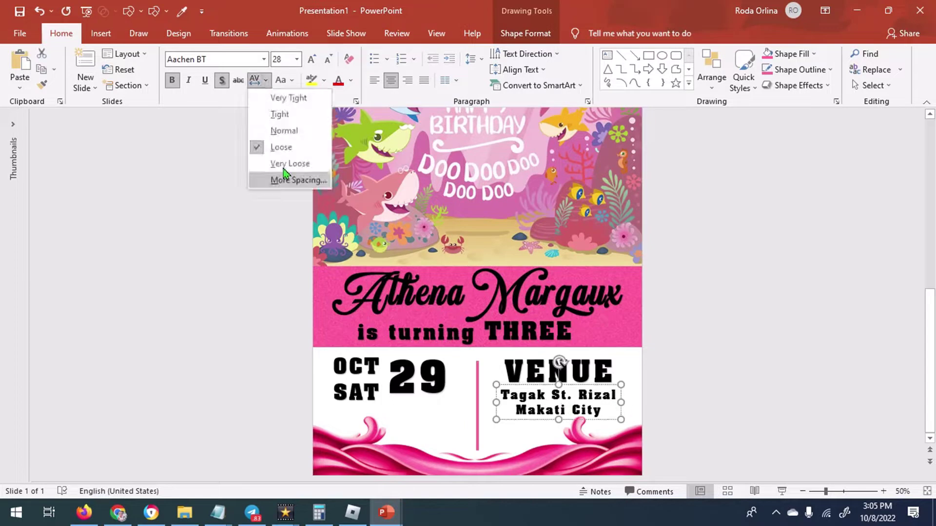
{"action": "left_click", "coordinate": [284, 168]}
{"action": "left_click", "coordinate": [813, 395]}
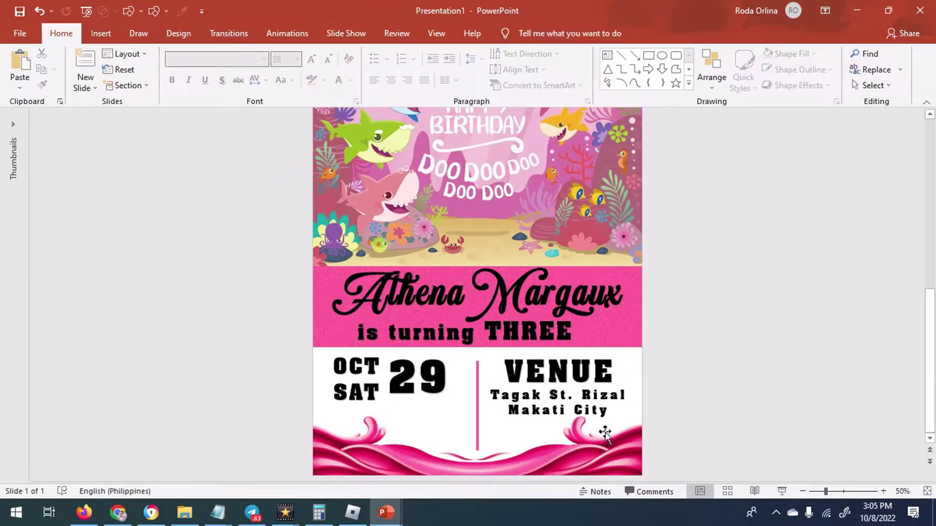
{"action": "left_click", "coordinate": [549, 394]}
Copy the address box below OCT SAT 29, change its text to 3:00 PM, and position it
{"action": "left_click_drag", "start_coordinate": [549, 395], "coordinate": [425, 403]}
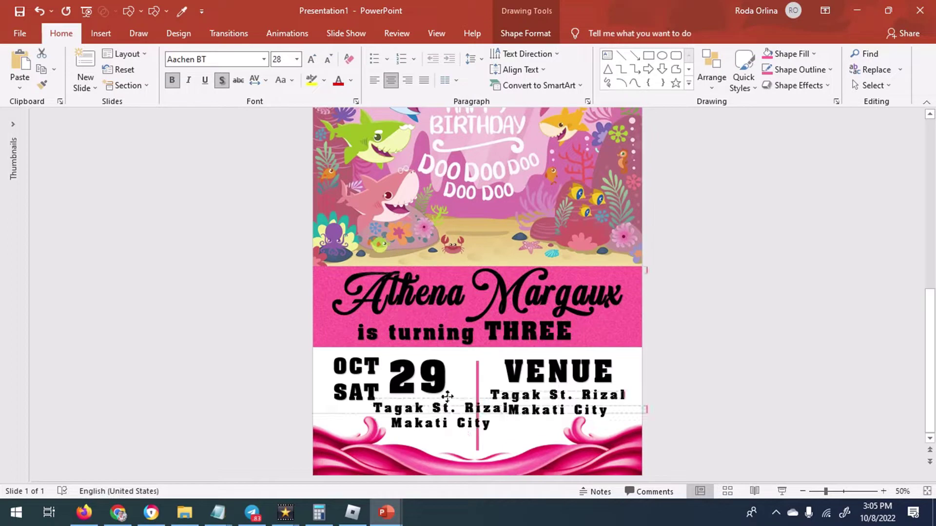
{"action": "key", "text": "ctrl+z"}
{"action": "type", "text": "3:00 "}
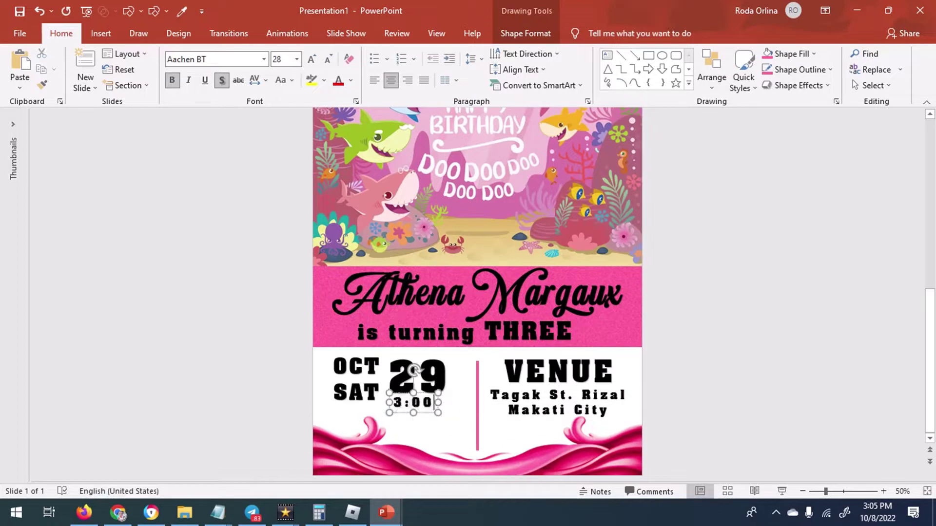
{"action": "type", "text": "PM"}
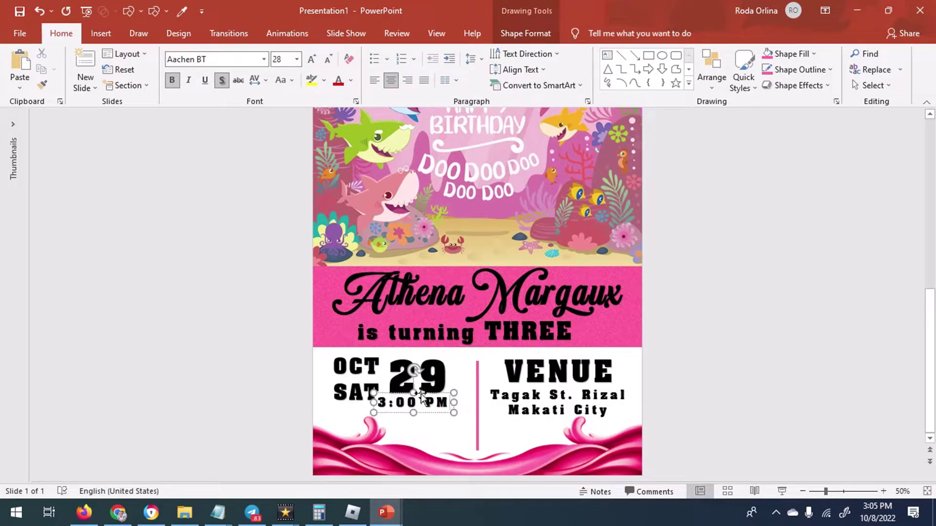
{"action": "left_click_drag", "start_coordinate": [419, 394], "coordinate": [399, 401]}
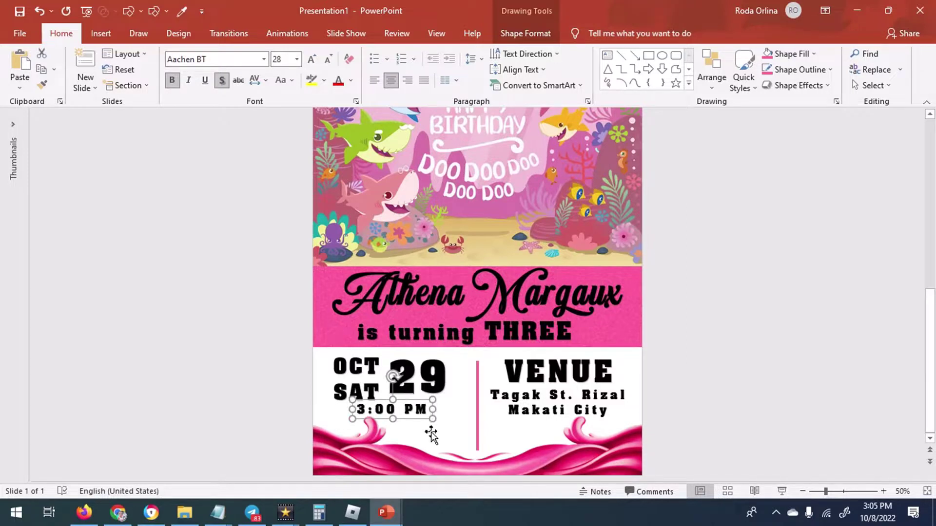
{"action": "left_click", "coordinate": [431, 434]}
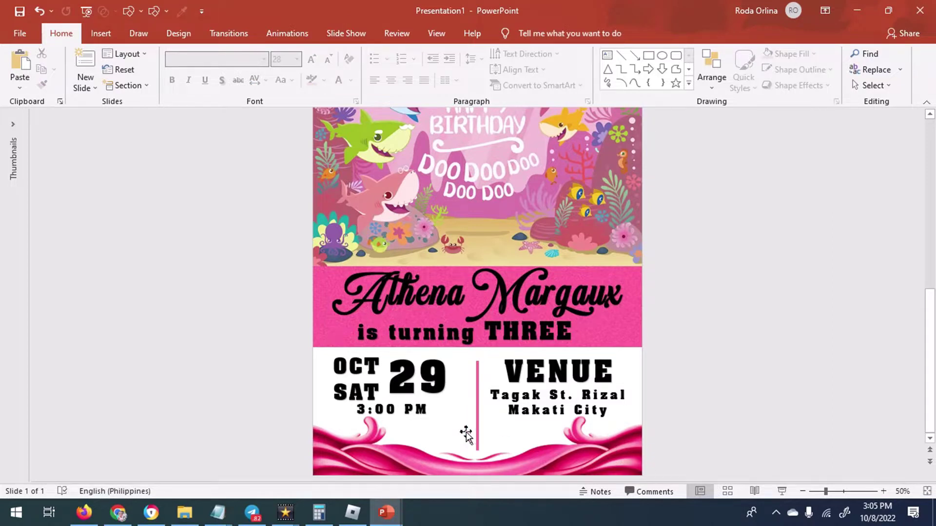
Nudge the pink divider slightly left and colour the child's name a custom pink
{"action": "left_click_drag", "start_coordinate": [477, 431], "coordinate": [475, 432]}
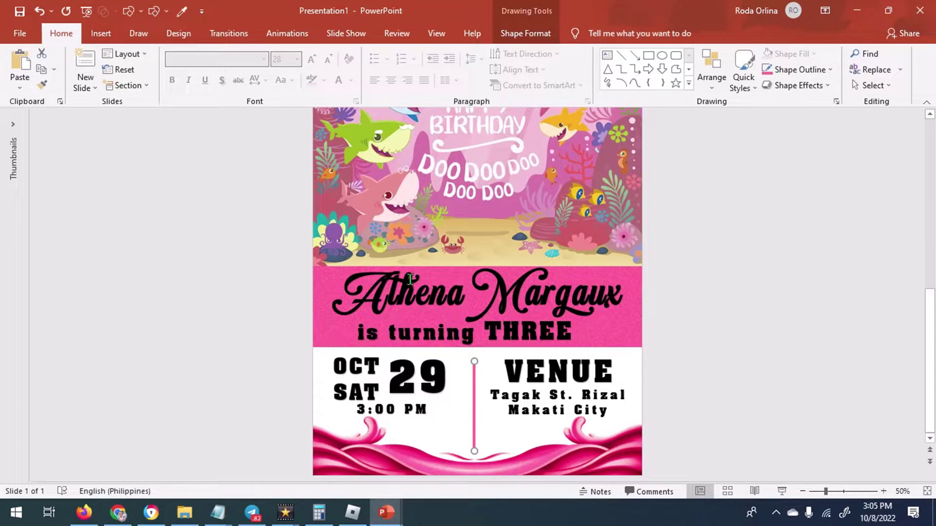
{"action": "left_click", "coordinate": [477, 270]}
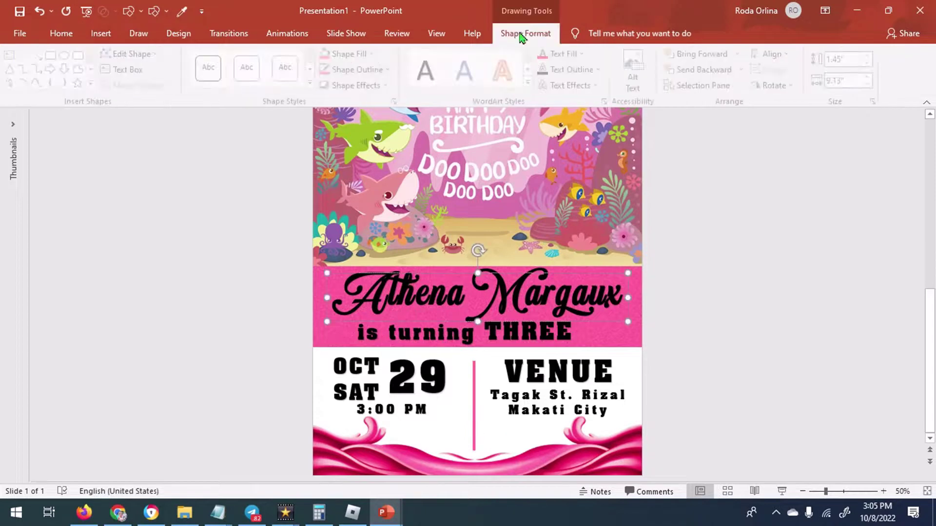
{"action": "left_click", "coordinate": [525, 33]}
{"action": "left_click", "coordinate": [565, 54]}
{"action": "left_click", "coordinate": [596, 221]}
{"action": "left_click", "coordinate": [454, 255]}
{"action": "left_click", "coordinate": [548, 149]}
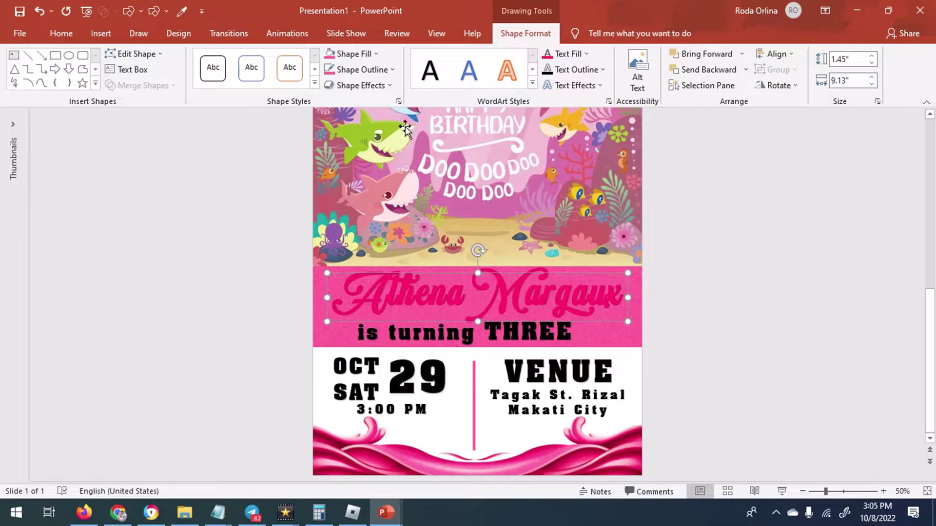
Give the name a coloured shadow set slightly farther from the text
{"action": "left_click", "coordinate": [398, 101]}
{"action": "left_click", "coordinate": [789, 171]}
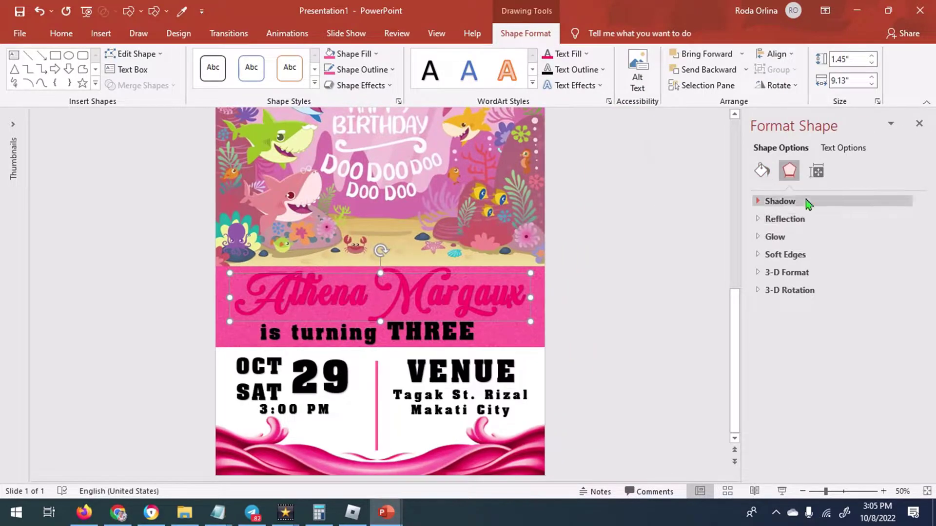
{"action": "left_click", "coordinate": [780, 201]}
{"action": "left_click", "coordinate": [898, 245]}
{"action": "left_click", "coordinate": [823, 281]}
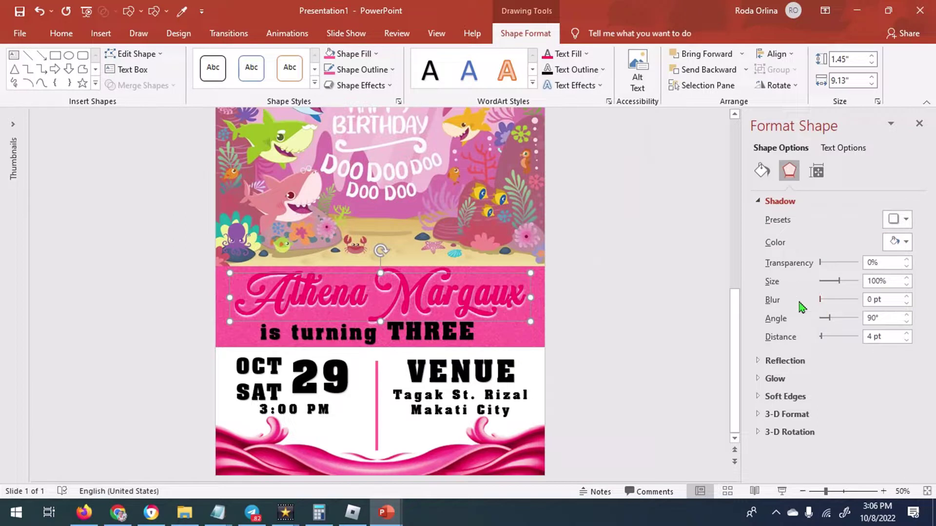
{"action": "left_click", "coordinate": [907, 334]}
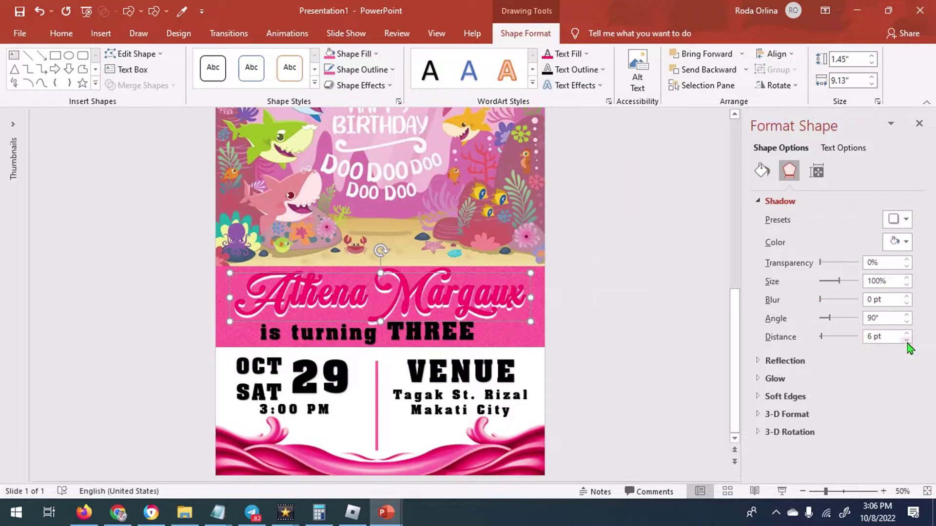
Make 'is turning THREE' white with a dark shadow
{"action": "left_click", "coordinate": [353, 337]}
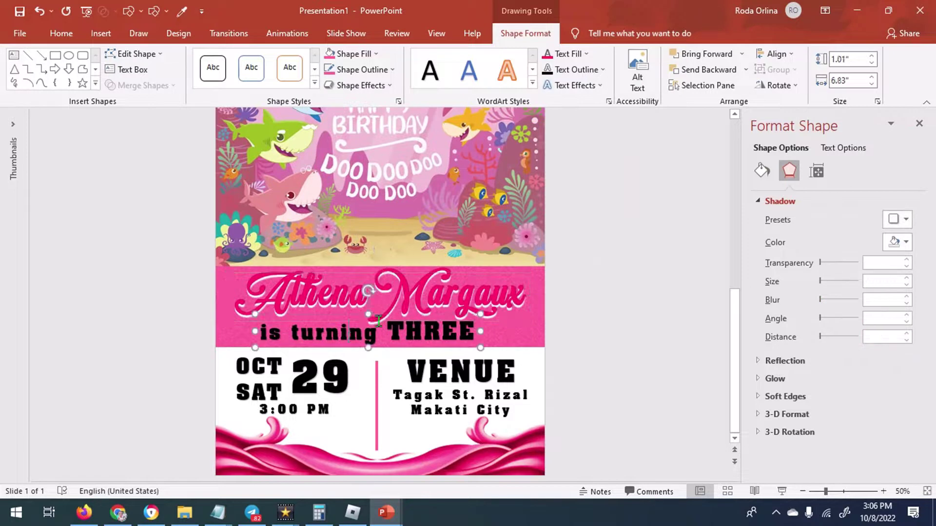
{"action": "left_click", "coordinate": [586, 54]}
{"action": "left_click", "coordinate": [550, 87]}
{"action": "left_click", "coordinate": [906, 242]}
{"action": "left_click", "coordinate": [835, 278]}
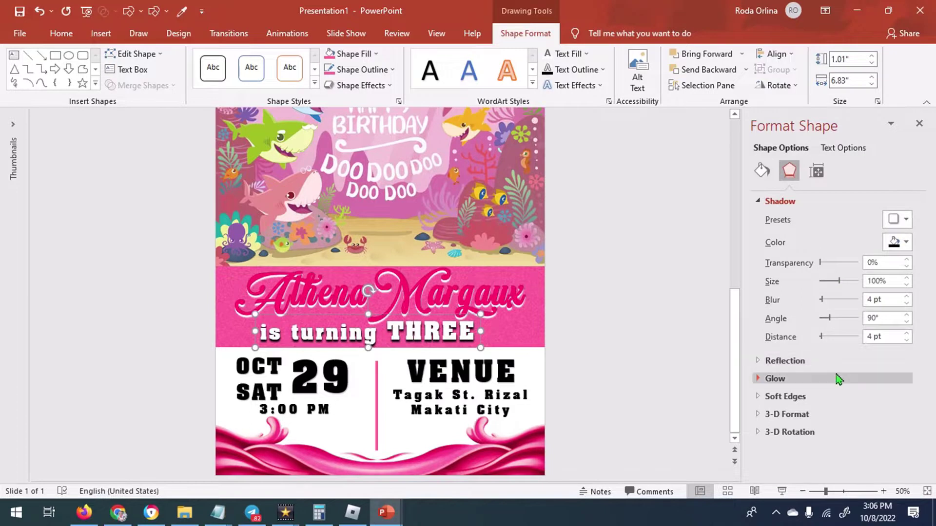
{"action": "left_click", "coordinate": [310, 390]}
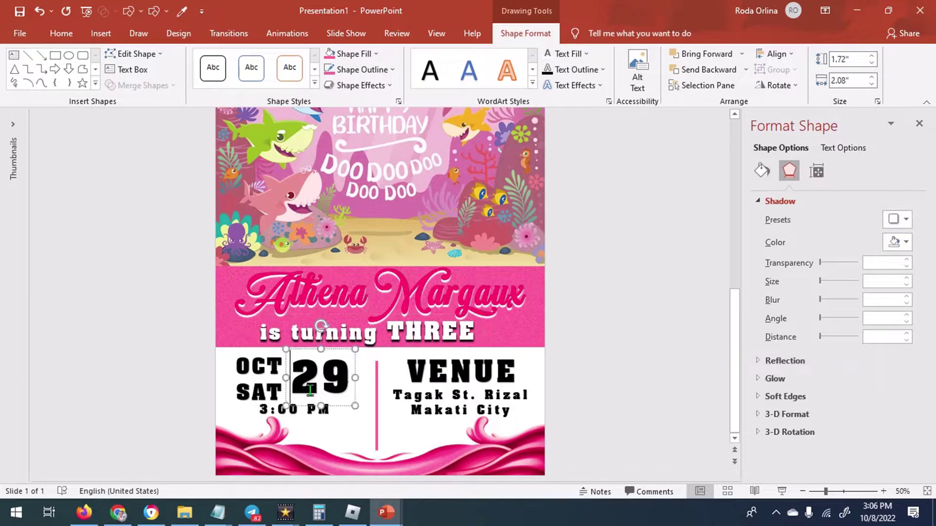
Give OCT SAT, VENUE and the address a black shadow and pink text
{"action": "left_click", "coordinate": [258, 381]}
{"action": "left_click", "coordinate": [460, 398], "text": "shift"}
{"action": "left_click", "coordinate": [459, 371], "text": "shift"}
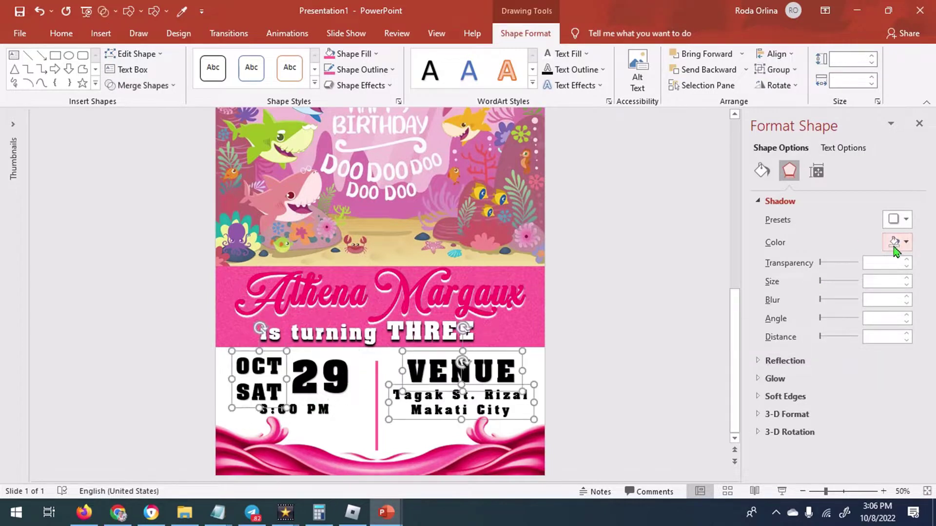
{"action": "left_click", "coordinate": [894, 242]}
{"action": "left_click", "coordinate": [834, 271]}
{"action": "left_click", "coordinate": [586, 53]}
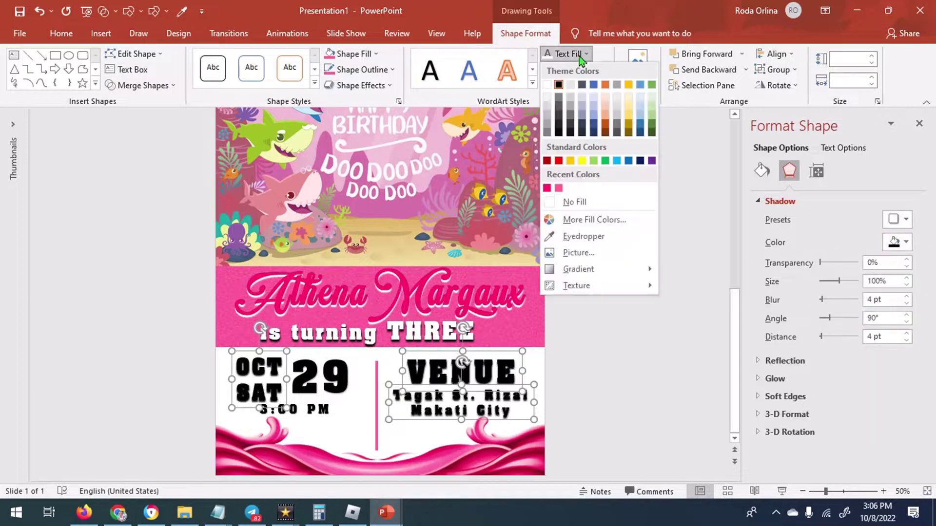
{"action": "left_click", "coordinate": [548, 189]}
Make the 29 and 3:00 PM text pink with a shadow
{"action": "left_click", "coordinate": [329, 390]}
{"action": "left_click", "coordinate": [312, 406]}
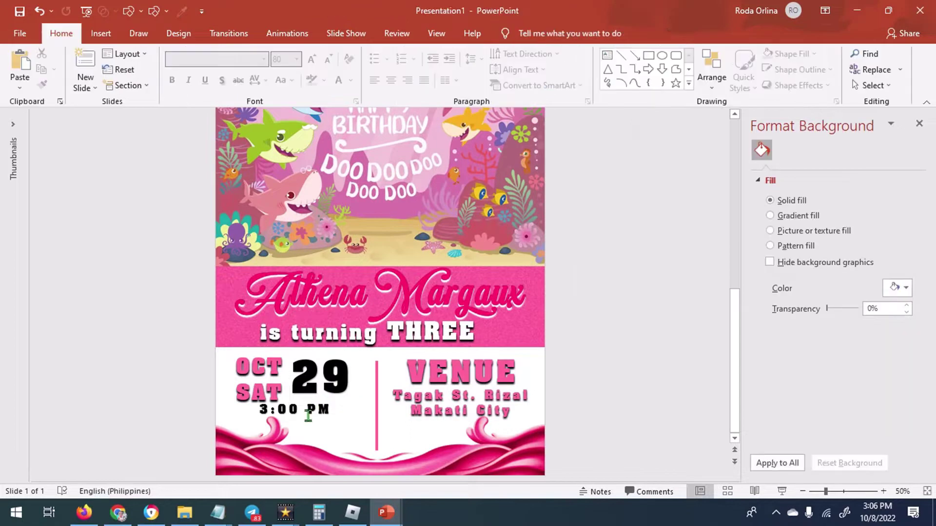
{"action": "left_click", "coordinate": [334, 410]}
{"action": "left_click", "coordinate": [322, 378], "text": "shift"}
{"action": "left_click", "coordinate": [525, 33]}
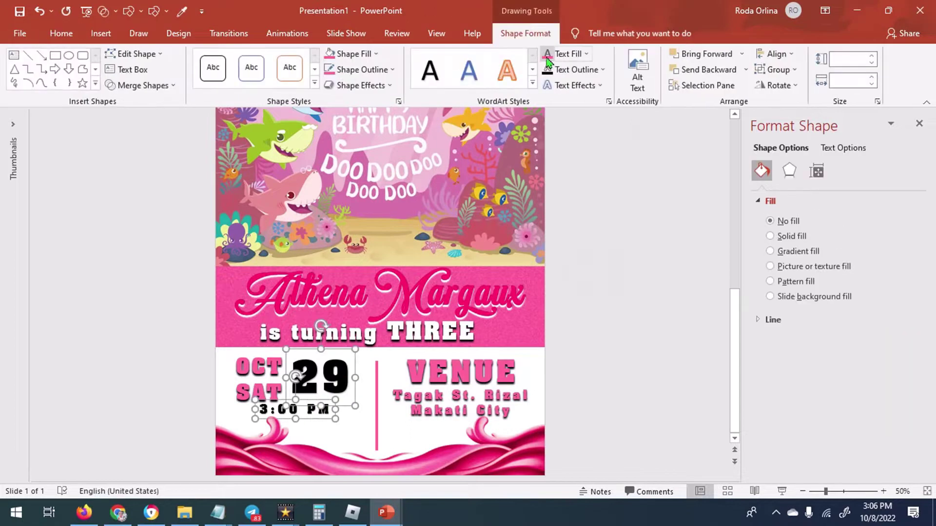
{"action": "left_click", "coordinate": [790, 171]}
{"action": "left_click", "coordinate": [900, 242]}
{"action": "left_click", "coordinate": [830, 274]}
{"action": "left_click", "coordinate": [681, 321]}
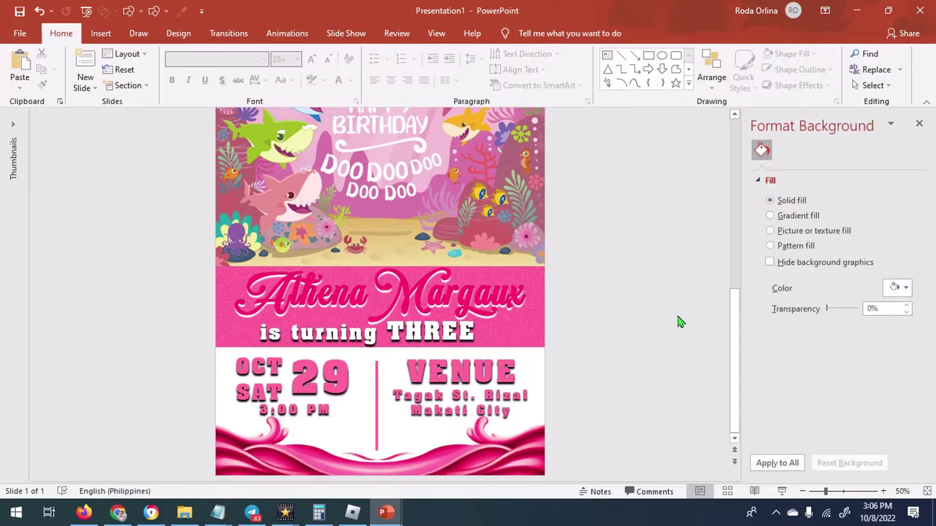
Shrink 29 from 96 to 88 pt and nudge 3:00 PM up slightly
{"action": "scroll", "coordinate": [533, 355], "scroll_direction": "up", "scroll_amount": 1}
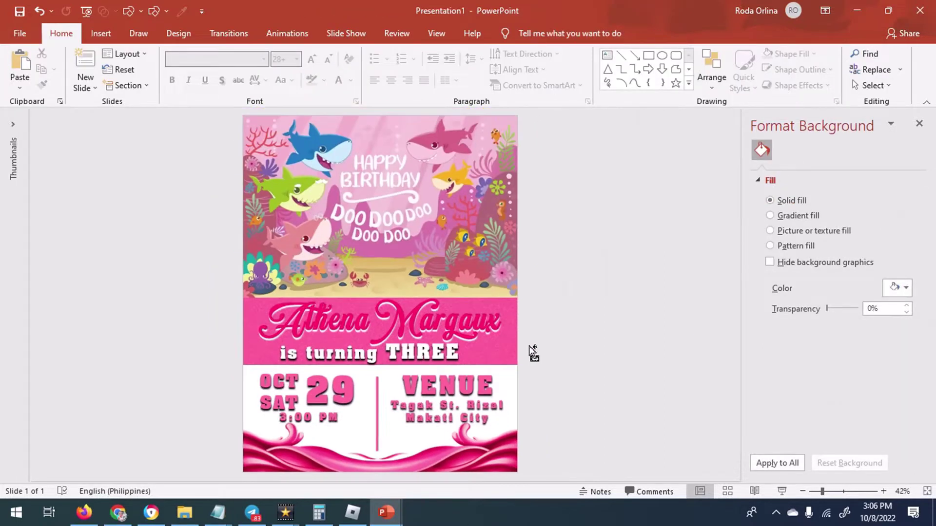
{"action": "scroll", "coordinate": [526, 366], "scroll_direction": "up", "scroll_amount": 2, "text": "ctrl"}
{"action": "scroll", "coordinate": [699, 330], "scroll_direction": "down", "scroll_amount": 3}
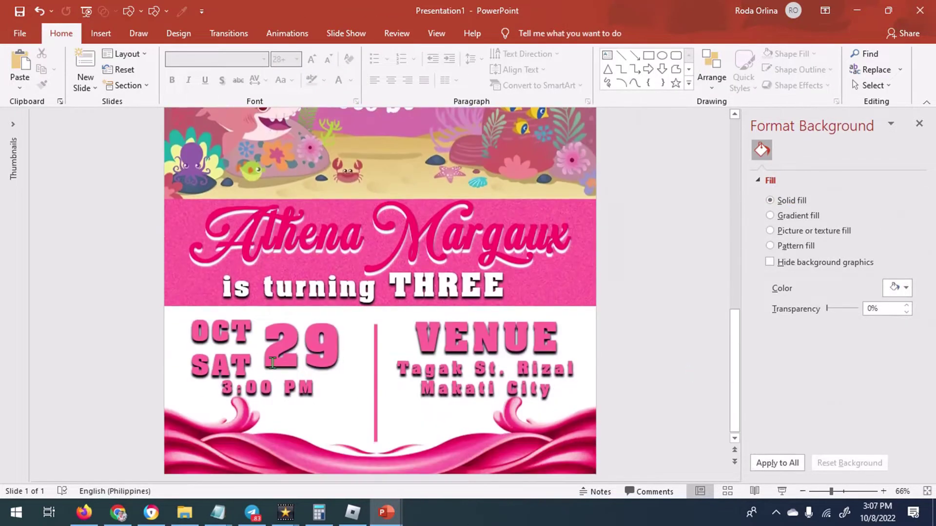
{"action": "left_click", "coordinate": [211, 333]}
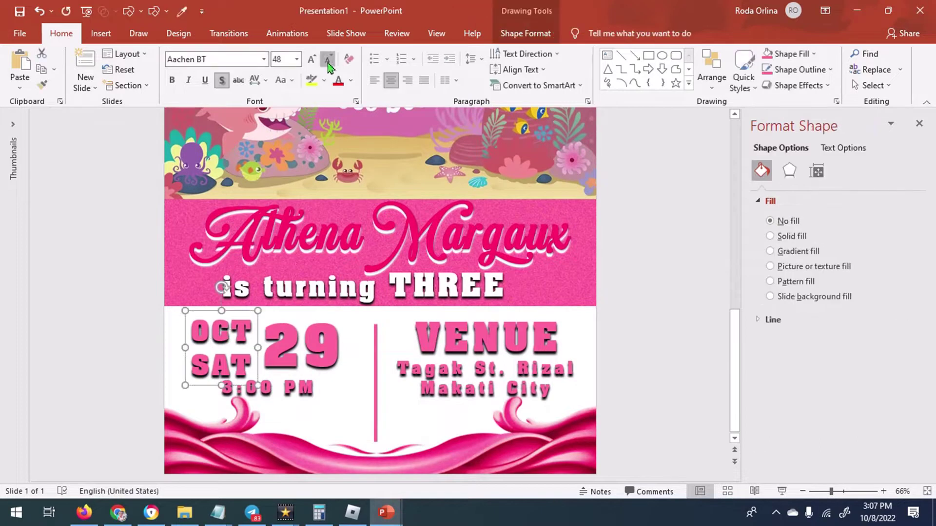
{"action": "left_click", "coordinate": [343, 345]}
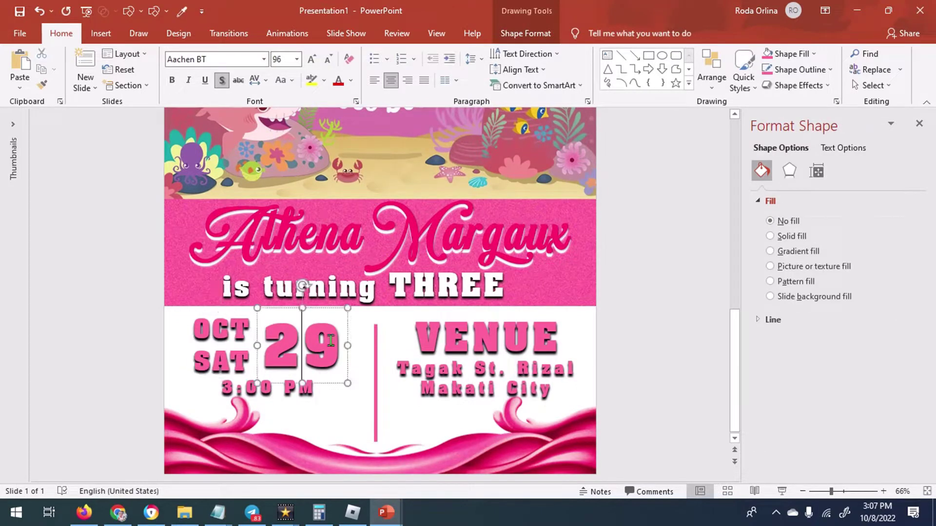
{"action": "left_click", "coordinate": [328, 61]}
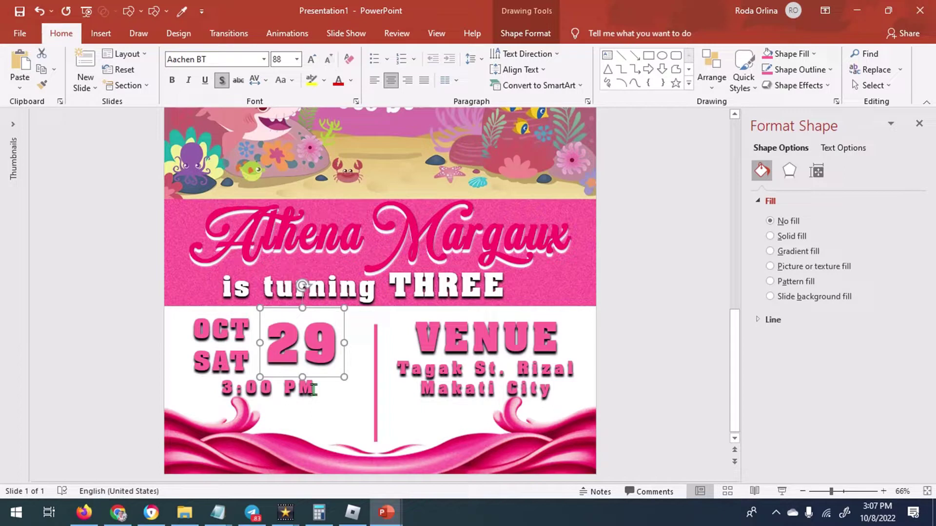
{"action": "left_click", "coordinate": [293, 385]}
{"action": "key", "text": "Up"}
{"action": "key", "text": "Up"}
{"action": "key", "text": "Up"}
Reduce VENUE one size to 60 pt and nudge the address up slightly
{"action": "left_click", "coordinate": [473, 324]}
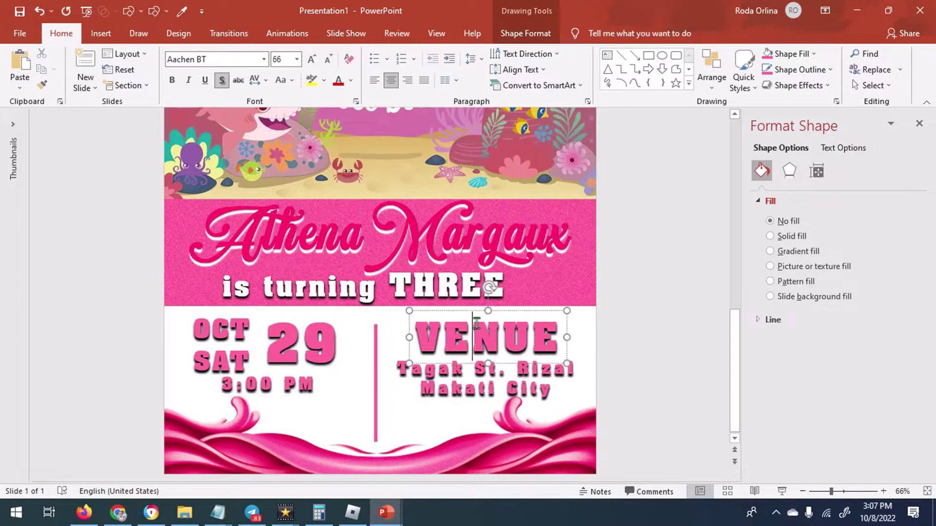
{"action": "left_click", "coordinate": [328, 61]}
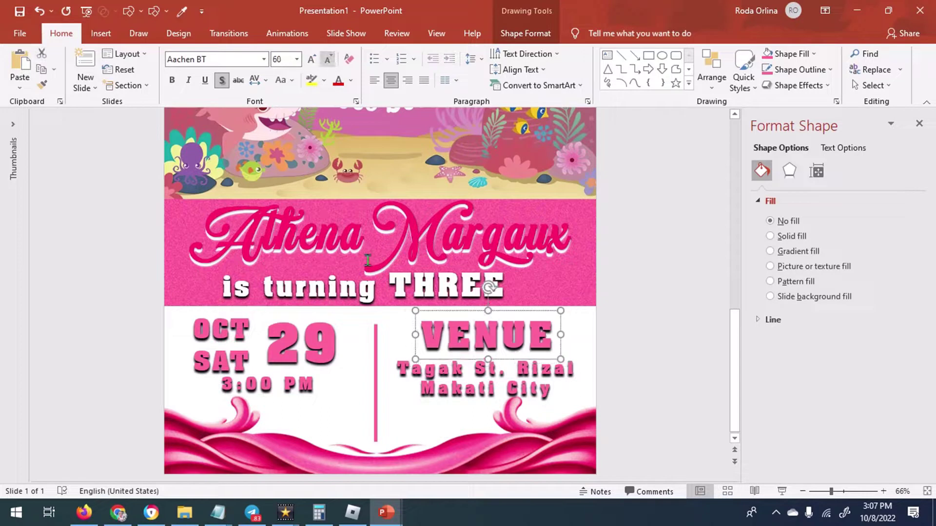
{"action": "left_click", "coordinate": [477, 396]}
{"action": "key", "text": "Up"}
{"action": "key", "text": "Up"}
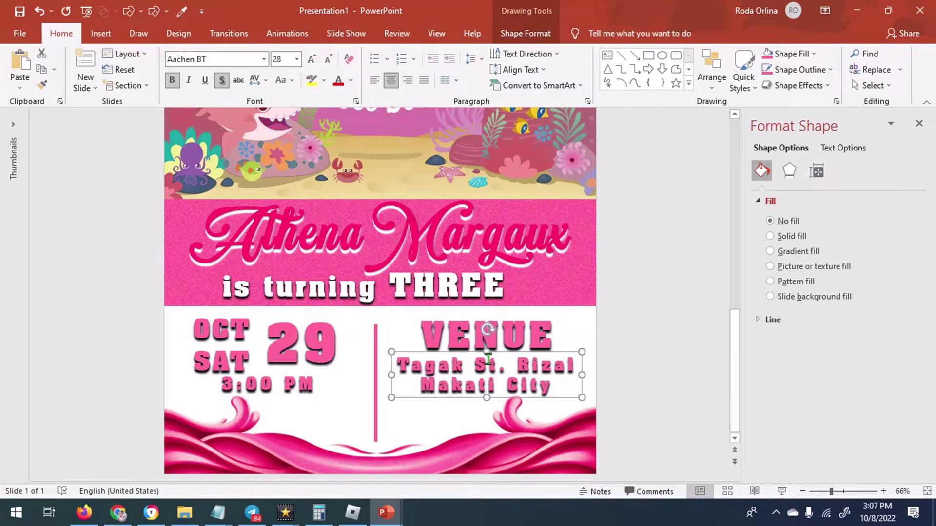
{"action": "scroll", "coordinate": [618, 352], "scroll_direction": "down", "scroll_amount": 3, "text": "ctrl"}
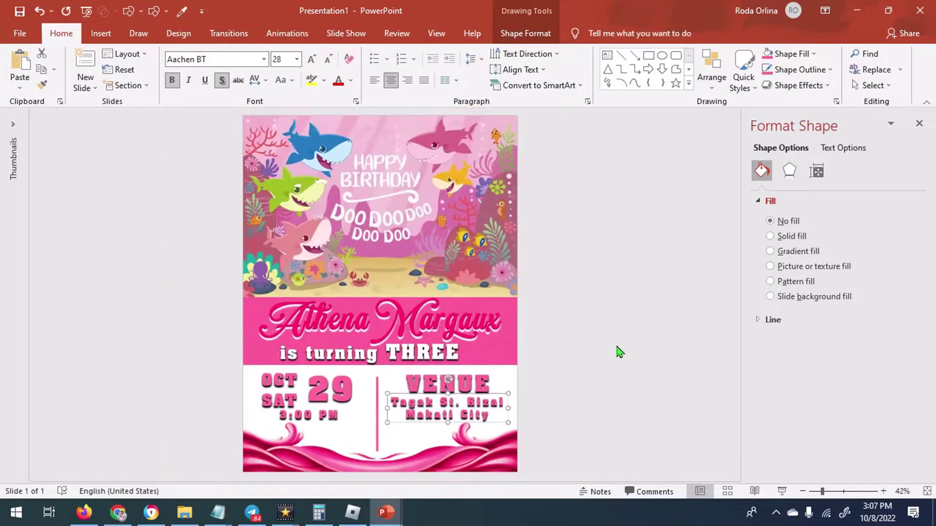
Boost the top Baby Shark picture's saturation and apply a correction preset
{"action": "left_click", "coordinate": [618, 352]}
{"action": "left_click", "coordinate": [341, 204]}
{"action": "left_click", "coordinate": [145, 54]}
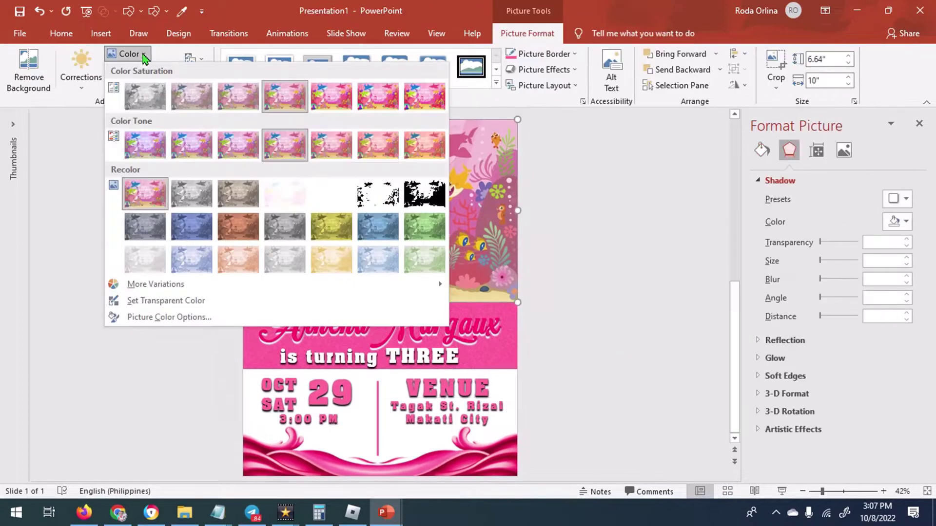
{"action": "left_click", "coordinate": [333, 97]}
{"action": "left_click", "coordinate": [83, 88]}
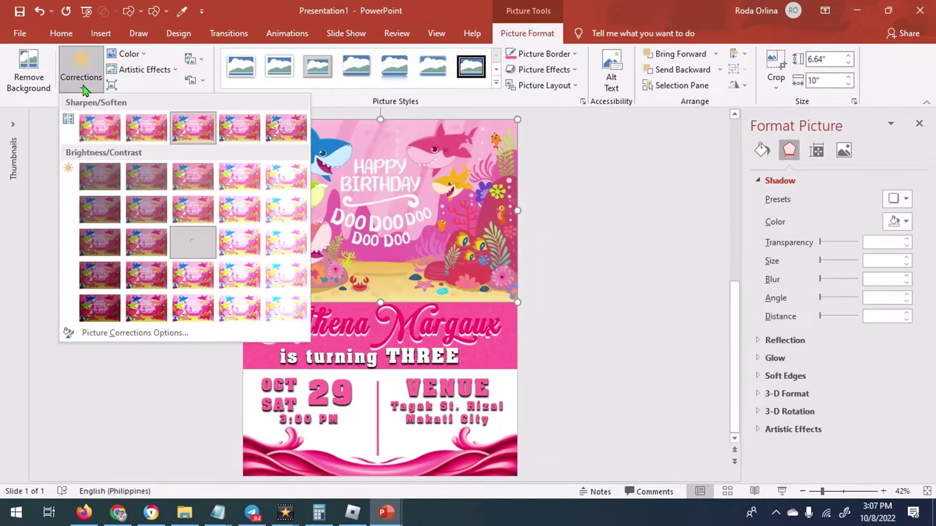
{"action": "left_click", "coordinate": [192, 275]}
Try colour tone presets on the top picture, settling on a new tone
{"action": "left_click", "coordinate": [125, 54]}
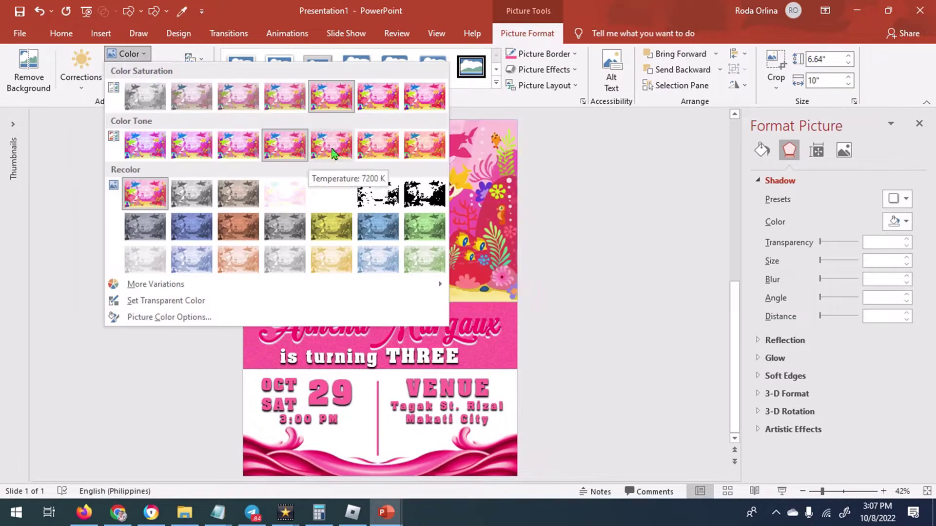
{"action": "left_click", "coordinate": [242, 151]}
{"action": "left_click", "coordinate": [640, 224]}
{"action": "left_click", "coordinate": [395, 196]}
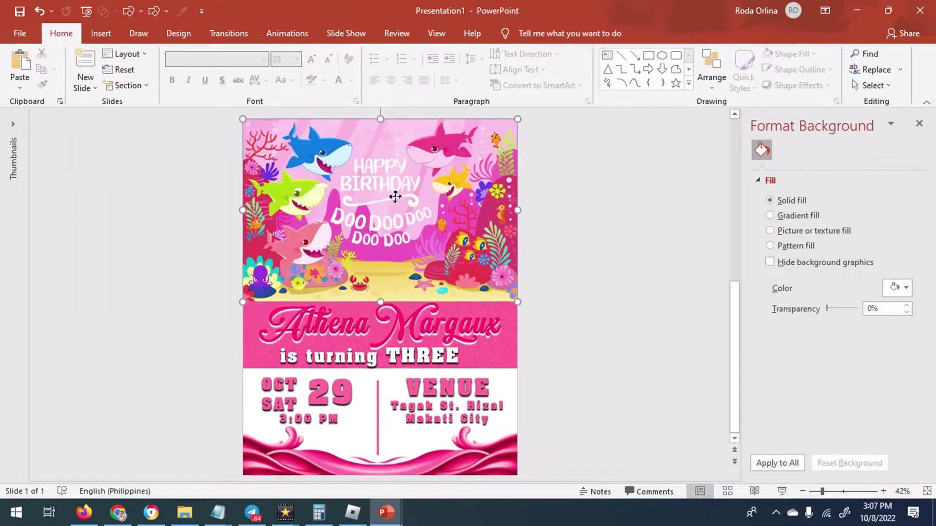
{"action": "left_click", "coordinate": [128, 53]}
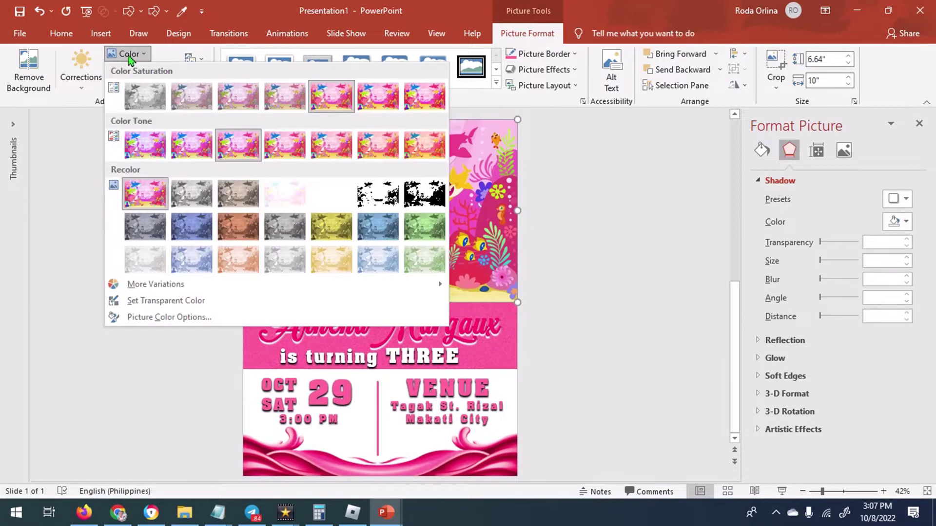
{"action": "left_click", "coordinate": [285, 145]}
{"action": "left_click", "coordinate": [607, 245]}
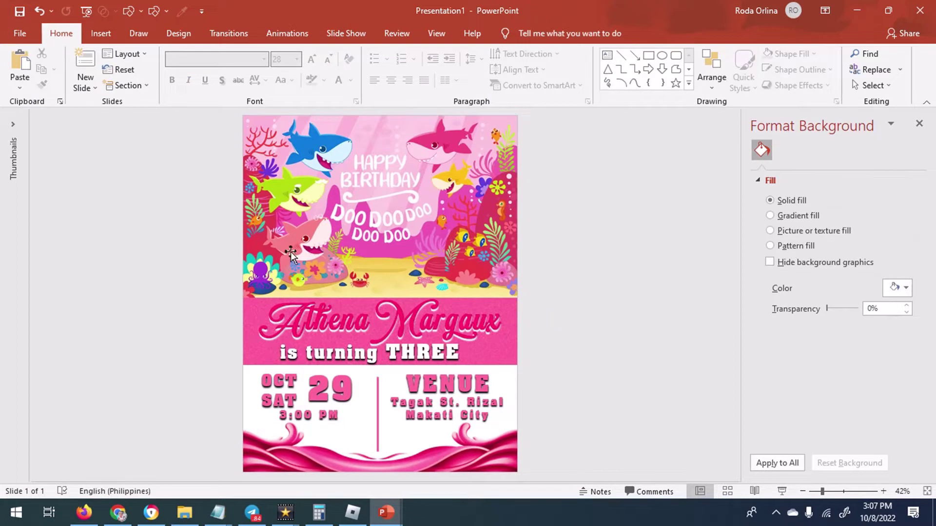
{"action": "left_click", "coordinate": [20, 34]}
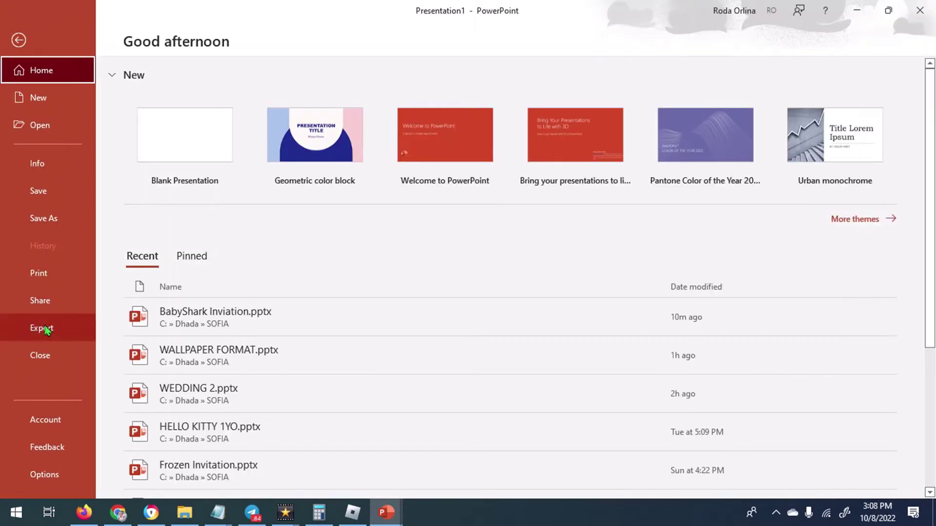
Export only the current slide as PNG image Presentation1.png into the Athena folder
{"action": "left_click", "coordinate": [46, 330]}
{"action": "left_click", "coordinate": [205, 253]}
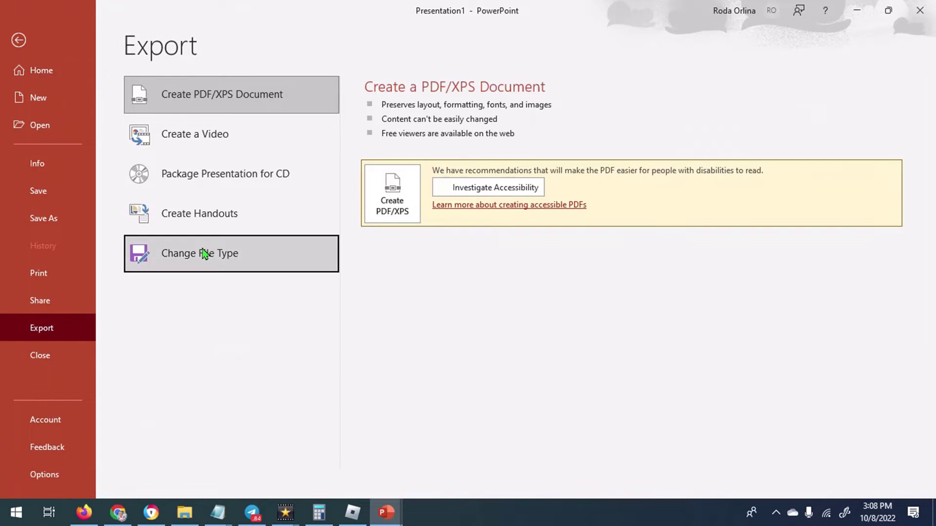
{"action": "left_click", "coordinate": [396, 368]}
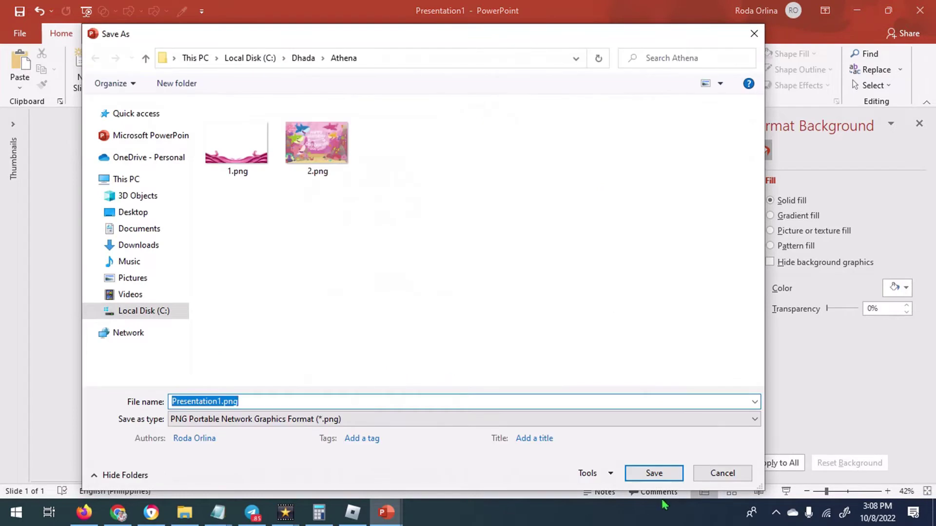
{"action": "left_click", "coordinate": [654, 473]}
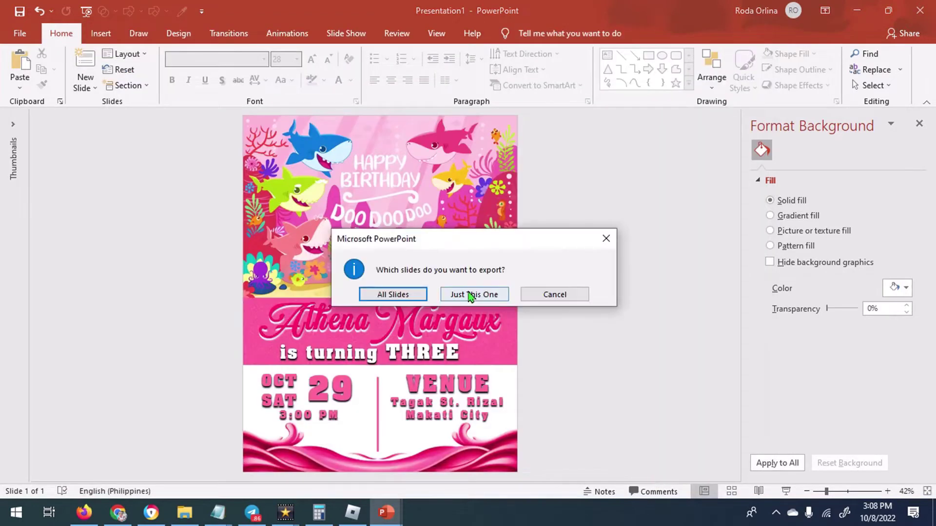
{"action": "left_click", "coordinate": [471, 296]}
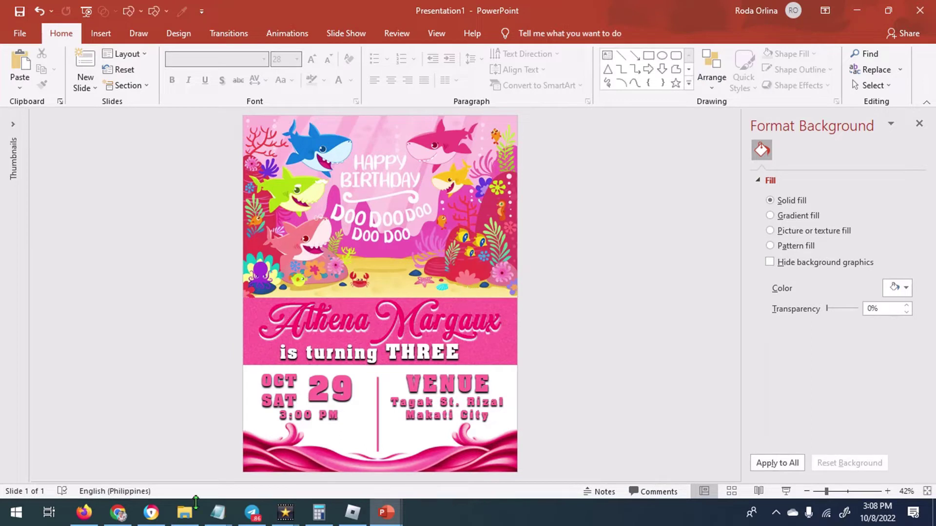
{"action": "left_click", "coordinate": [184, 512]}
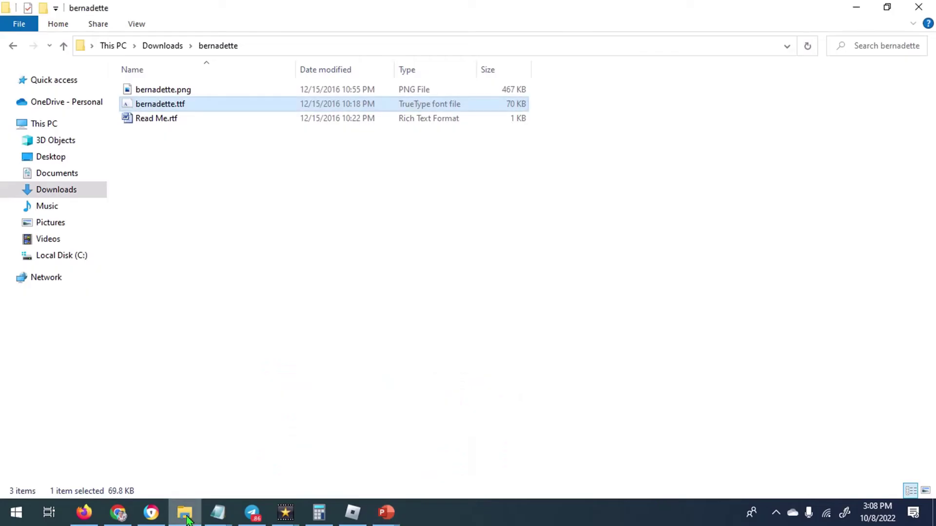
Browse from Local Disk (C:) into Dhada, then Athena, where the exported Presentation1.png is saved
{"action": "left_click", "coordinate": [71, 262]}
{"action": "double_click", "coordinate": [149, 133]}
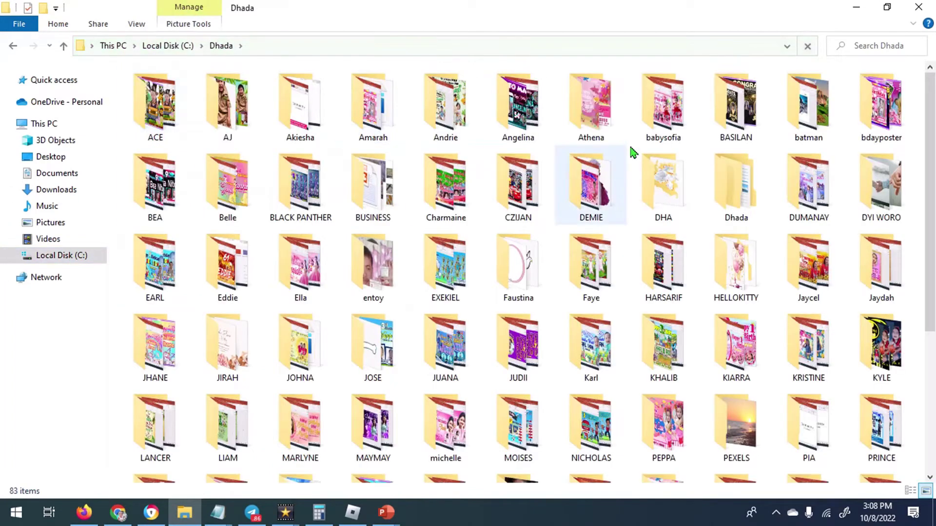
{"action": "double_click", "coordinate": [596, 121]}
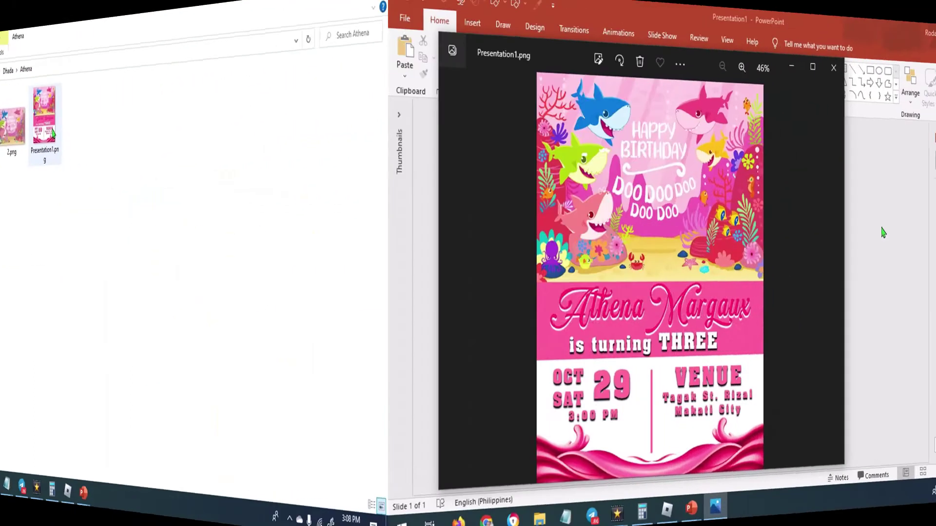